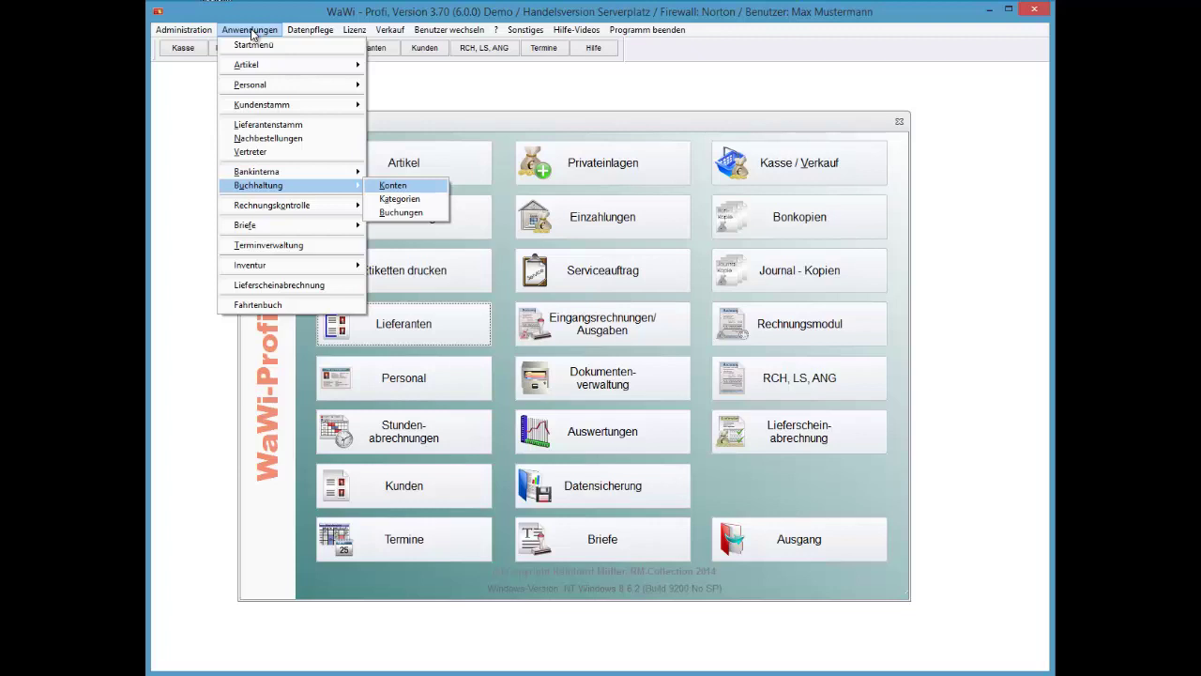
# Open the accounts overview (Konten) and view the details of Geschäftskonto, Kasse: Kasse 1 and Privat
pyautogui.press('Return')
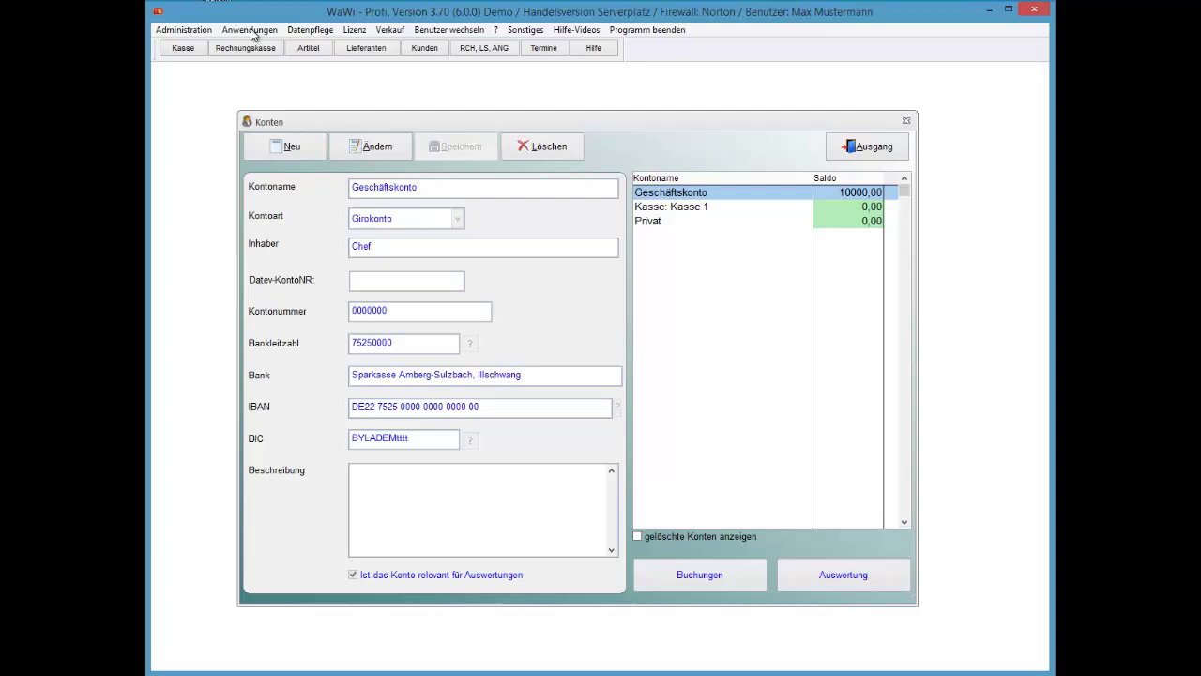
pyautogui.press('Down')
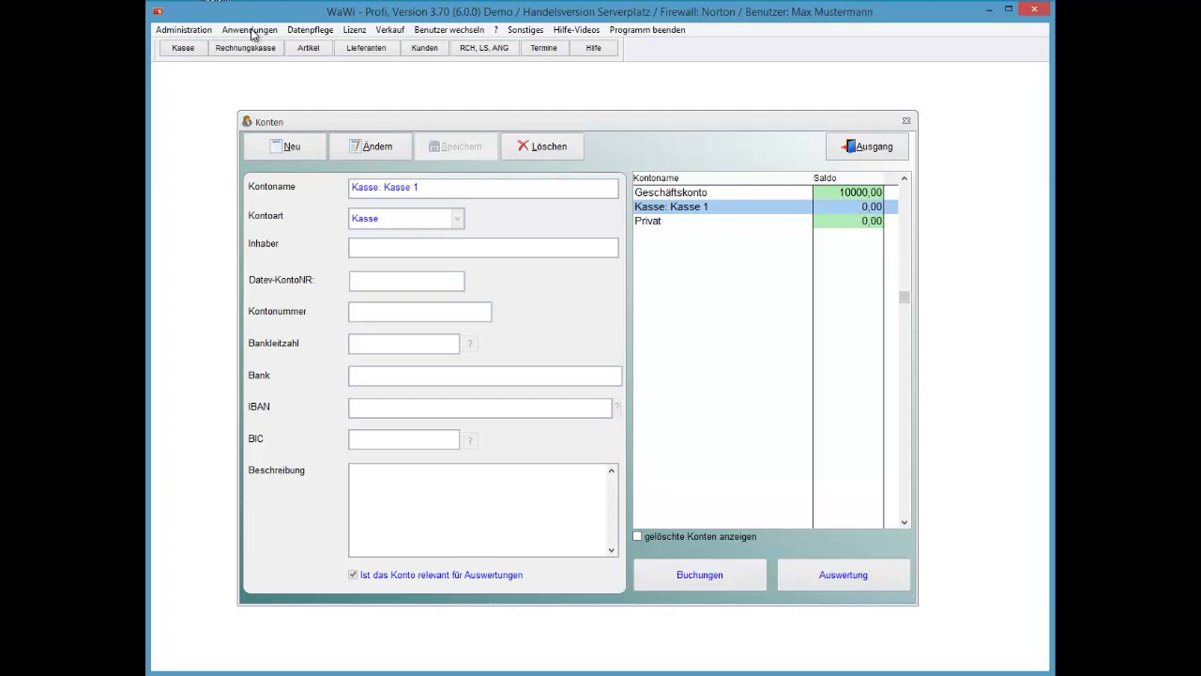
pyautogui.press('Up')
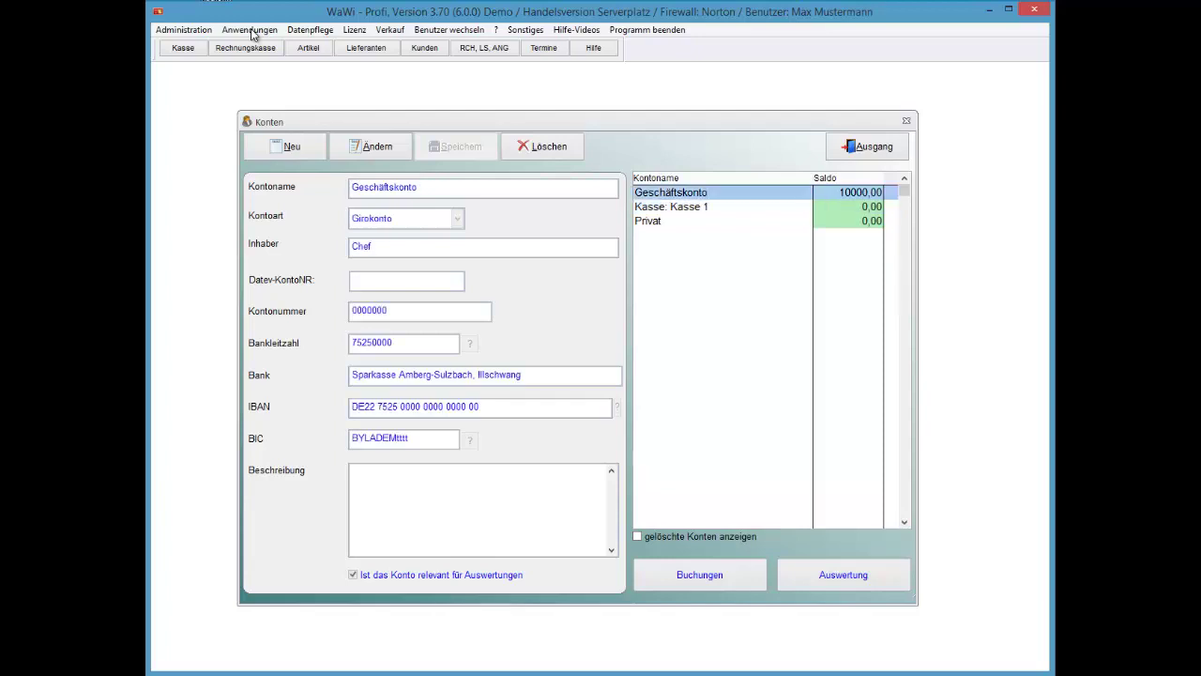
pyautogui.press('Down')
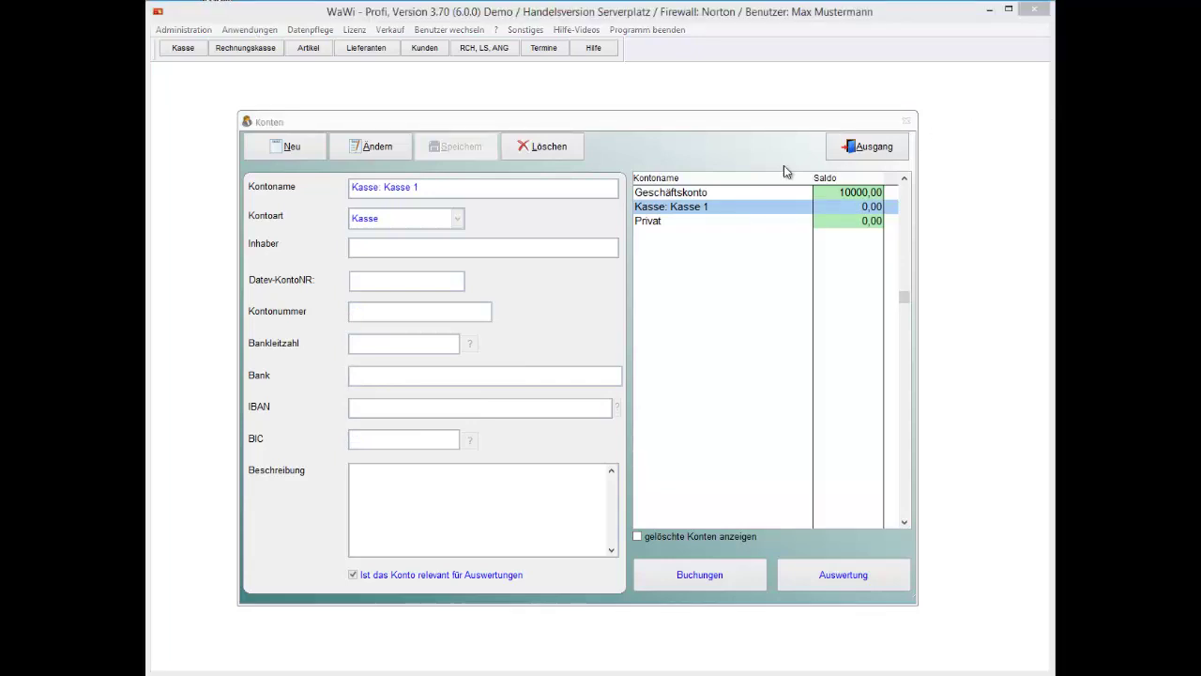
pyautogui.click(648, 226)
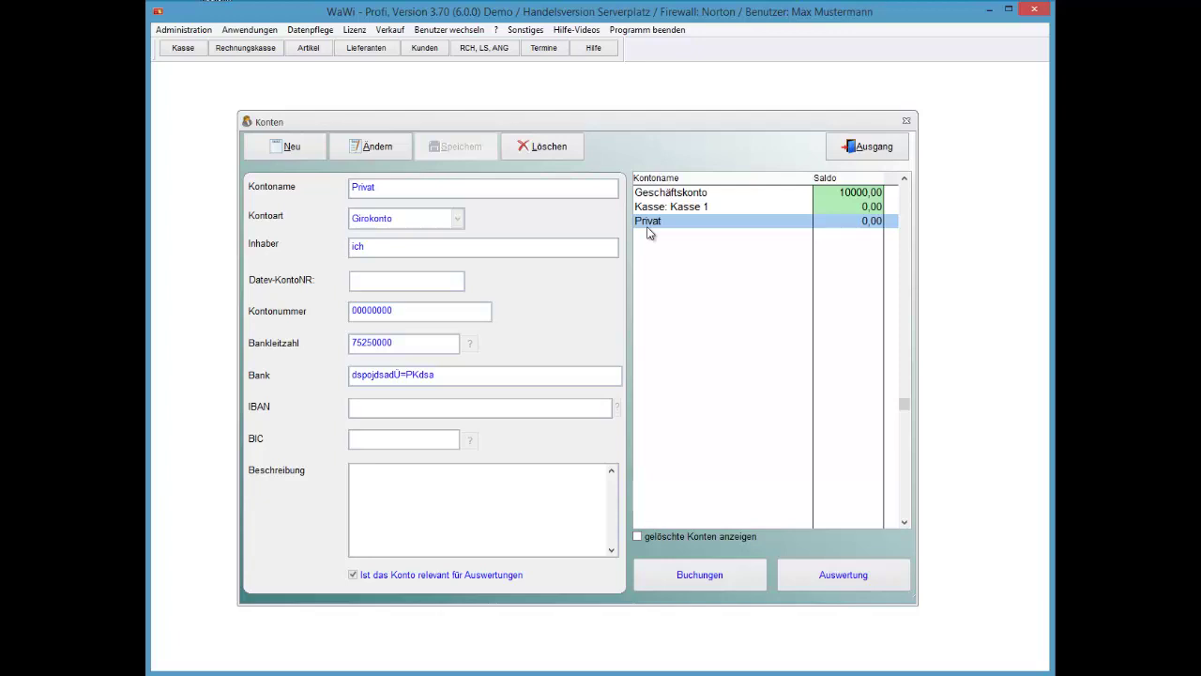
# Create a new account named Testkonto with account type Girokonto and holder "ich"
pyautogui.hotkey('alt', 'n')
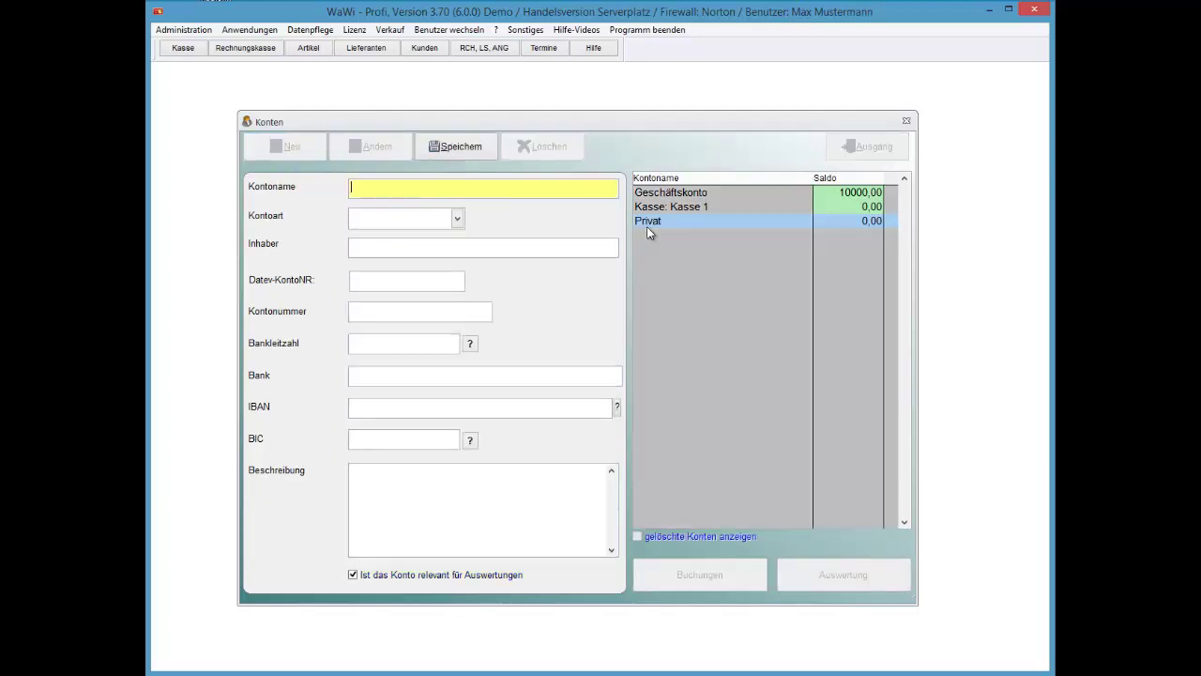
pyautogui.write('Testkonto')
pyautogui.press('Tab')
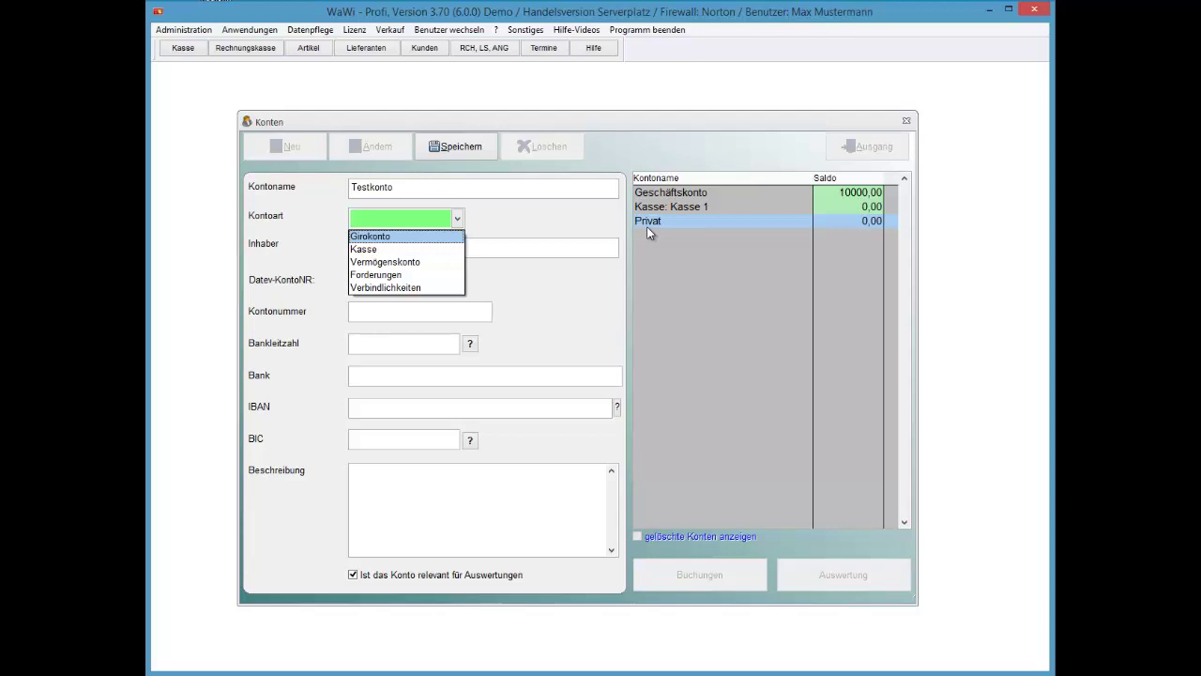
pyautogui.press('Return')
pyautogui.press('Tab')
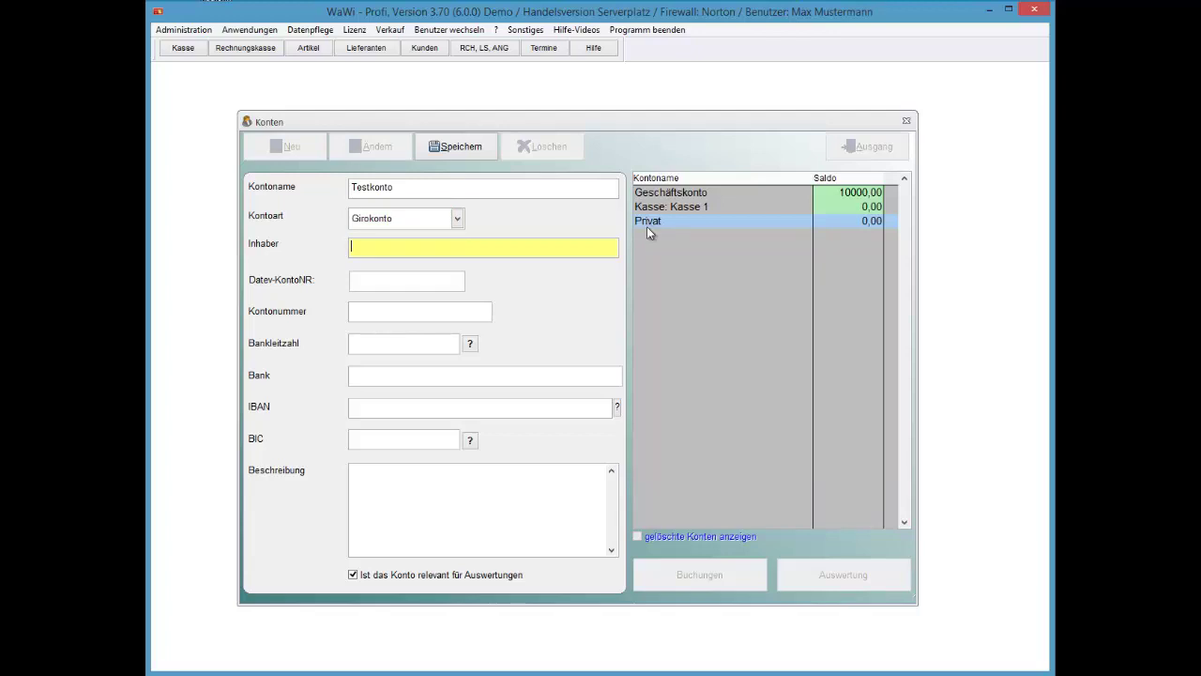
pyautogui.write('ich')
pyautogui.press('Tab')
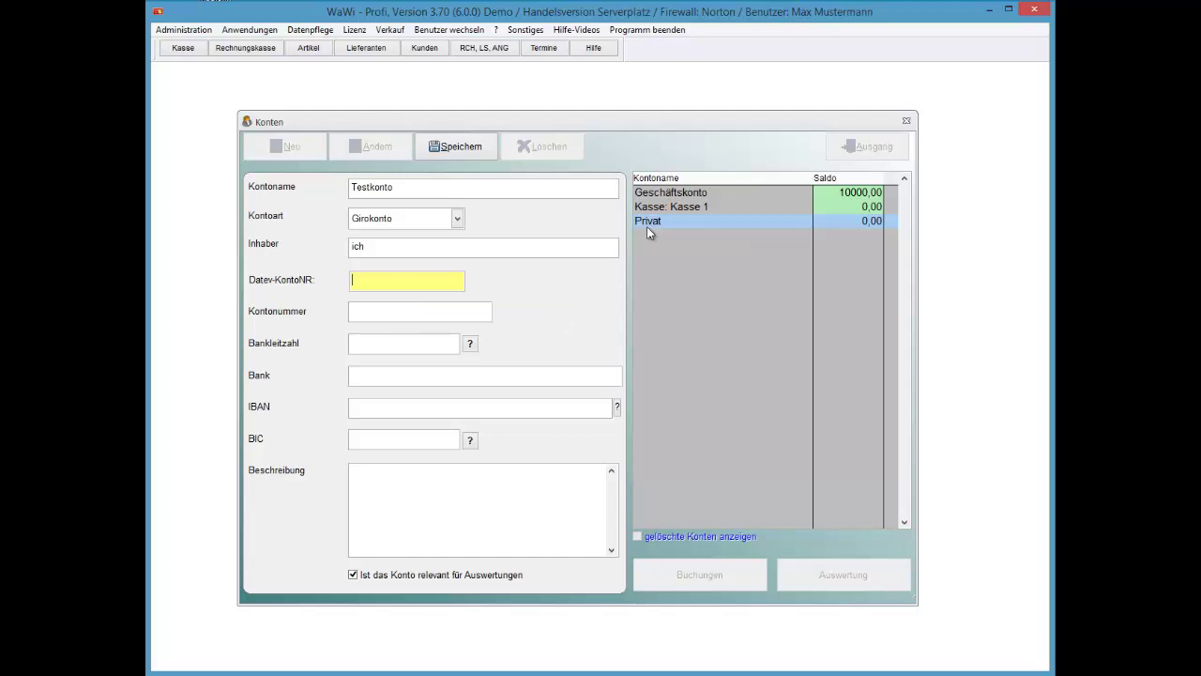
# Enter the Datev account number, the account number and the bank code 75250000 for Testkonto
pyautogui.write('88965')
pyautogui.press('Tab')
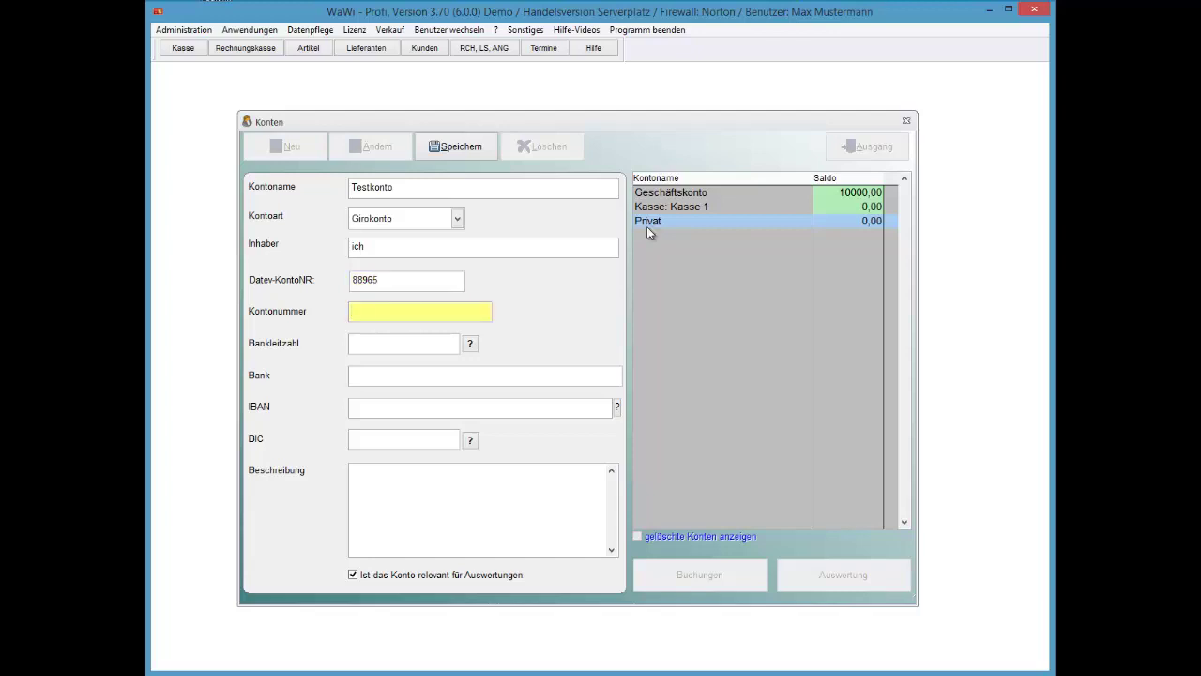
pyautogui.press('Tab')
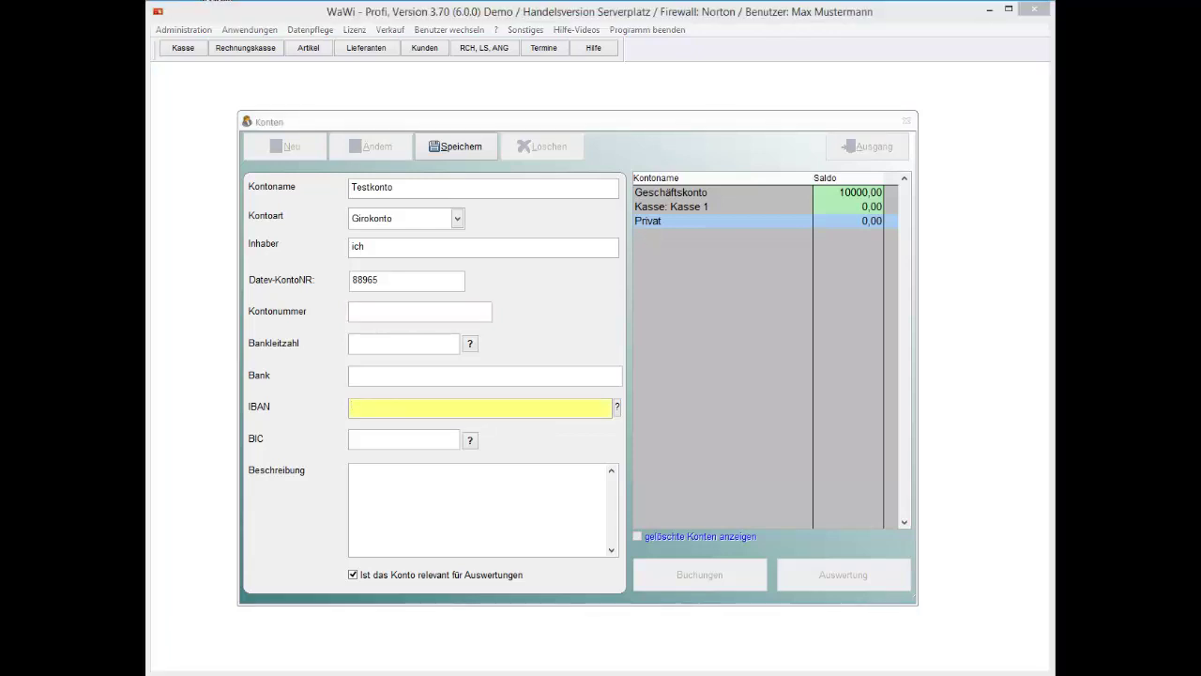
pyautogui.click(396, 314)
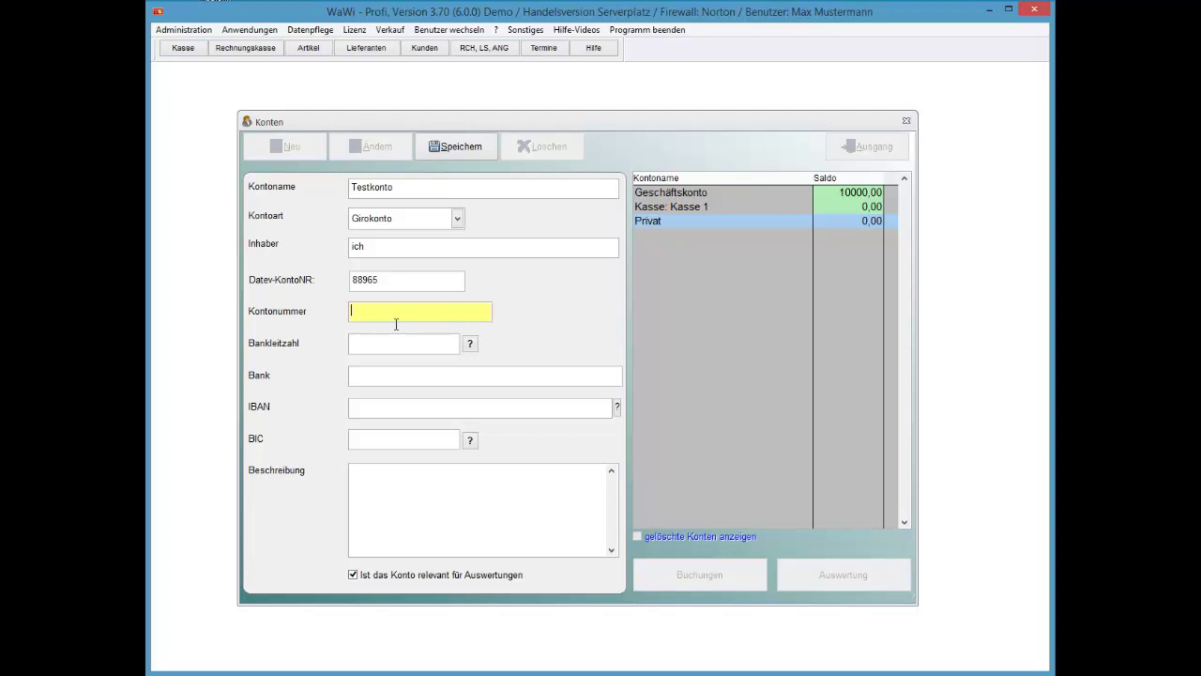
pyautogui.write('0000000')
pyautogui.press('Tab')
pyautogui.write('7')
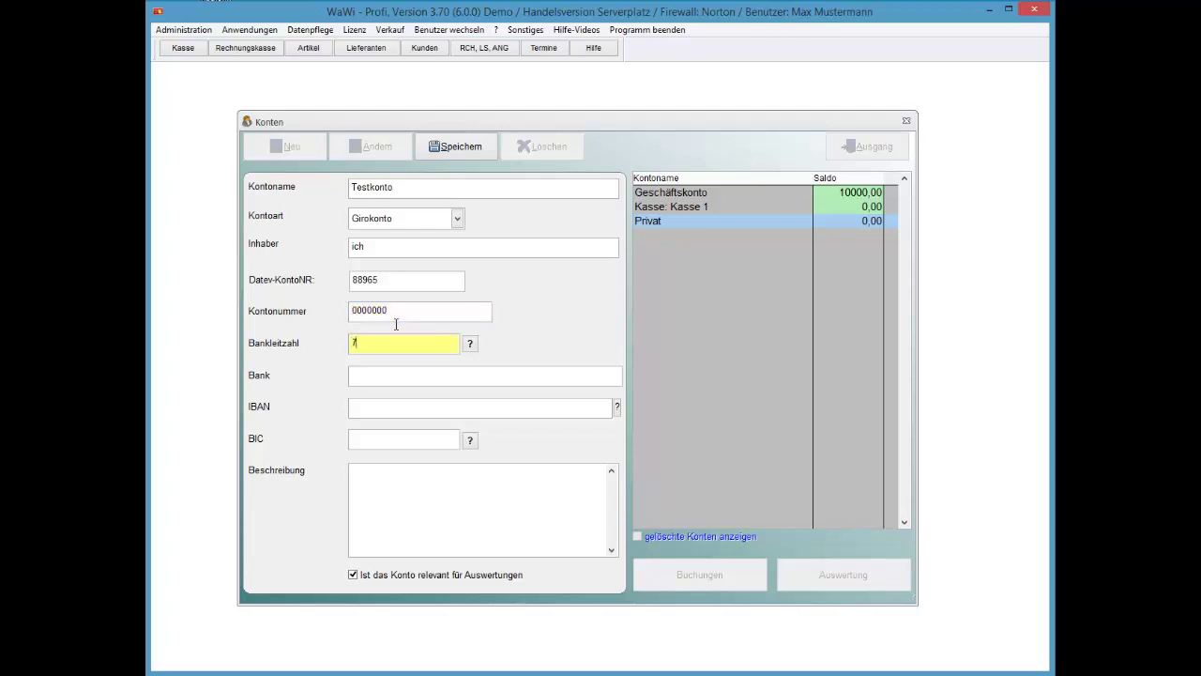
pyautogui.write('5250000')
pyautogui.press('Tab')
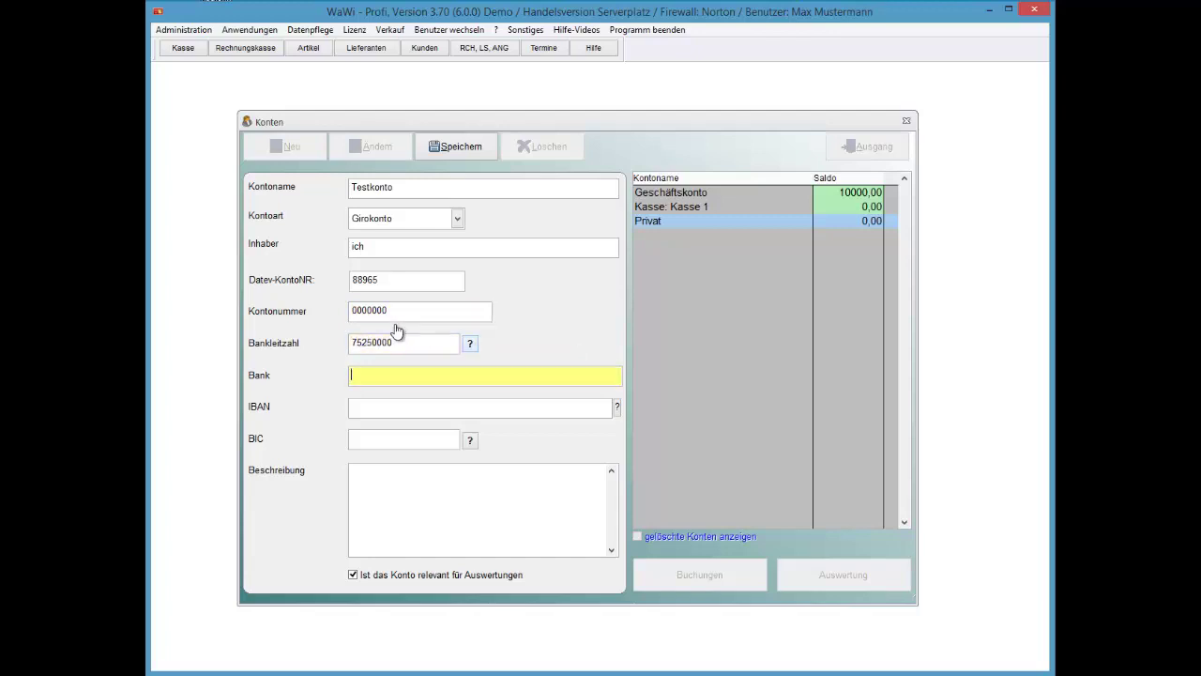
# Look up the bank by its bank code and adopt the Sparkasse Amberg-Sulzbach entry for Ensdorf, Oberpf
pyautogui.click(469, 344)
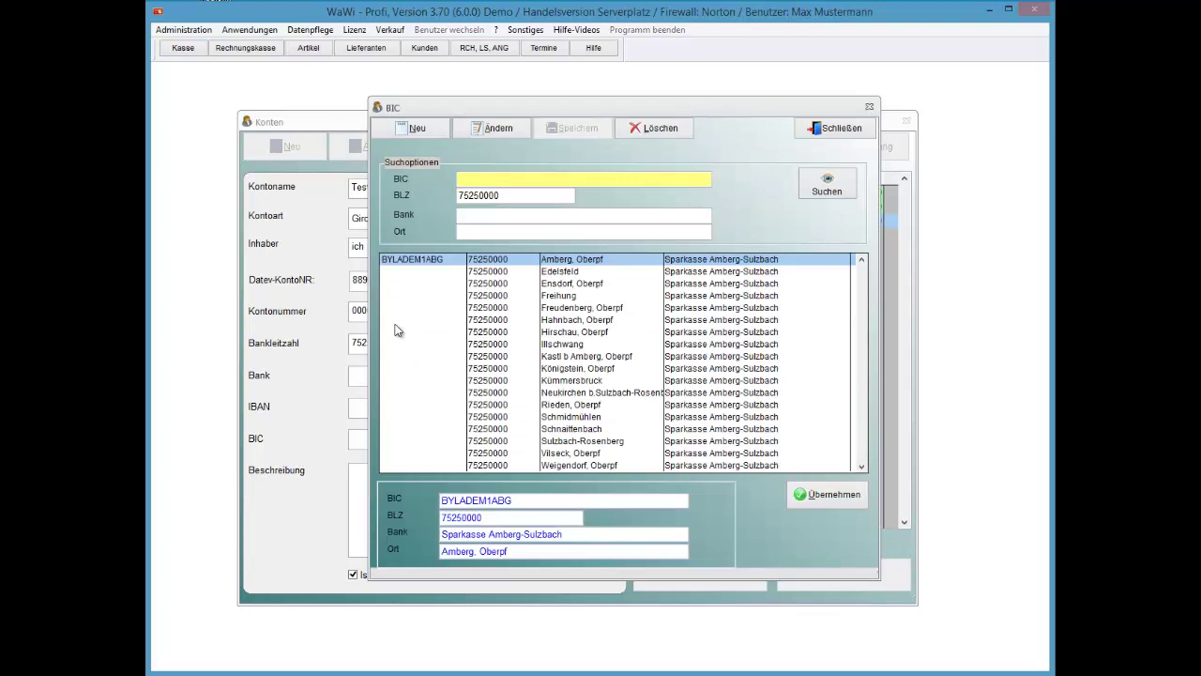
pyautogui.press('Tab')
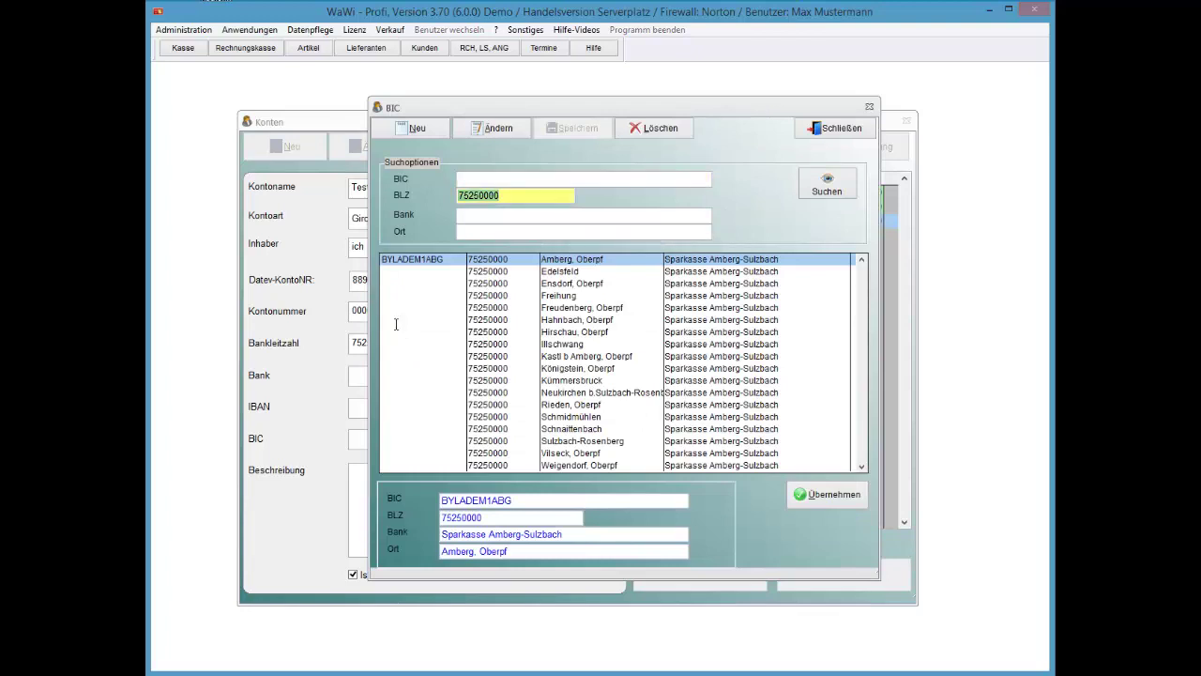
pyautogui.scroll(-4, 395, 329)
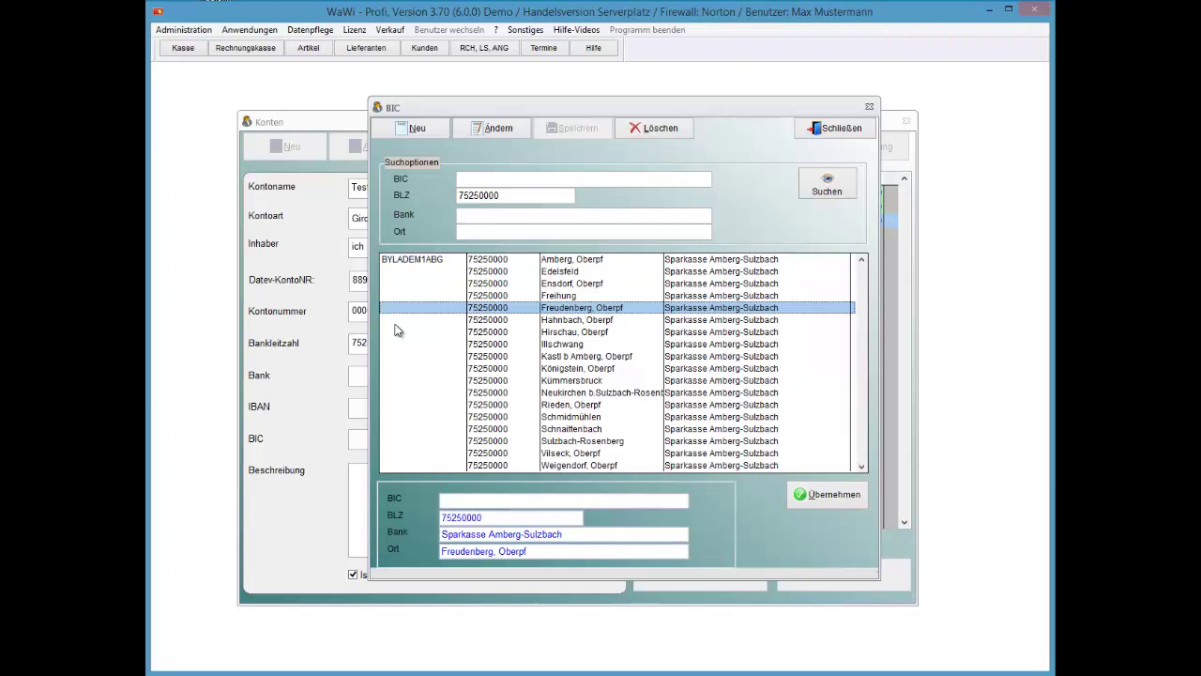
pyautogui.press('Up')
pyautogui.press('Up')
pyautogui.press('Return')
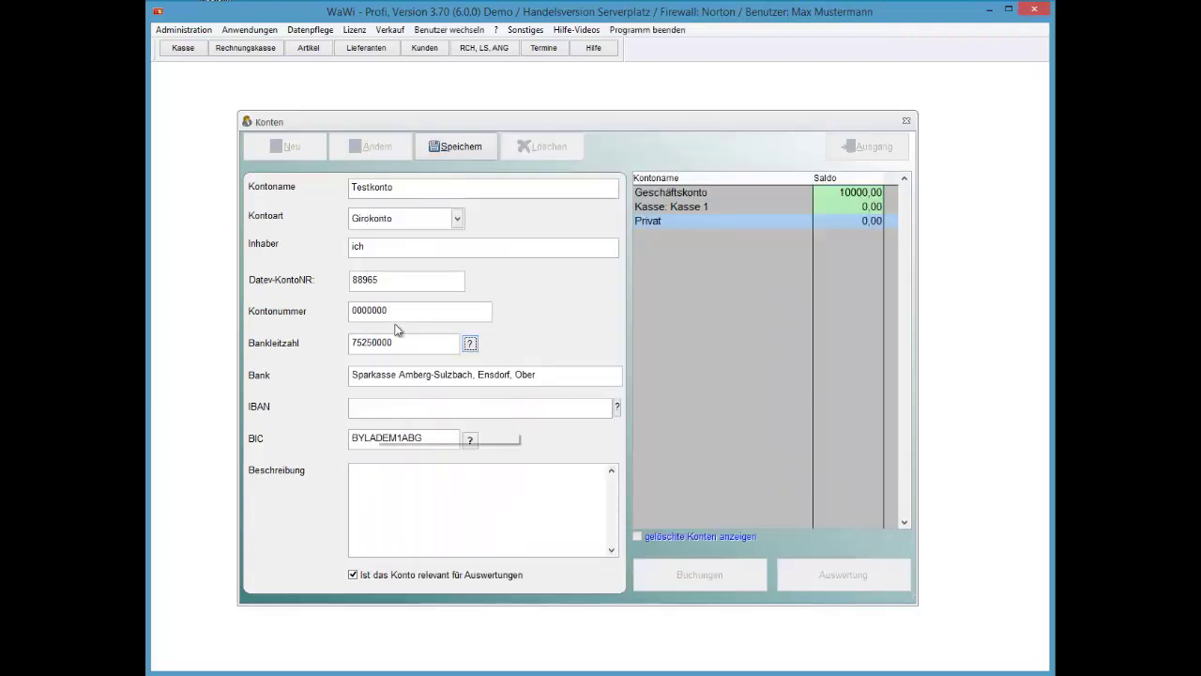
# Generate the IBAN from the account number and bank code and accept it for Testkonto
pyautogui.press('Tab')
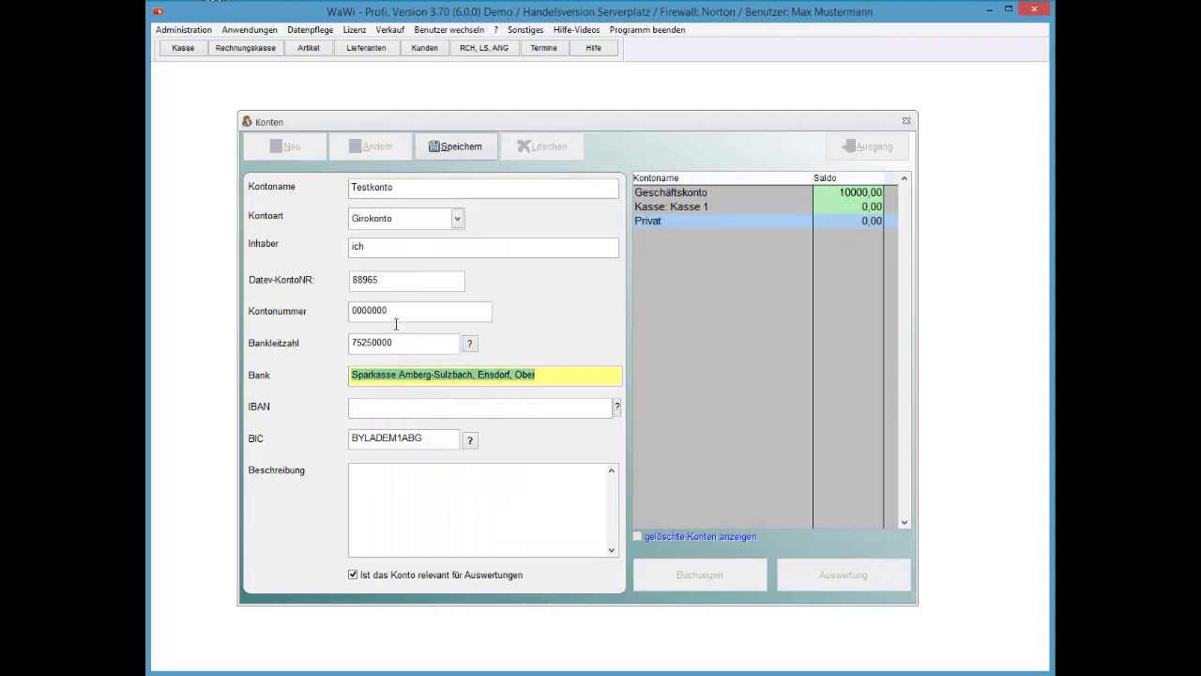
pyautogui.press('Tab')
pyautogui.press('Tab')
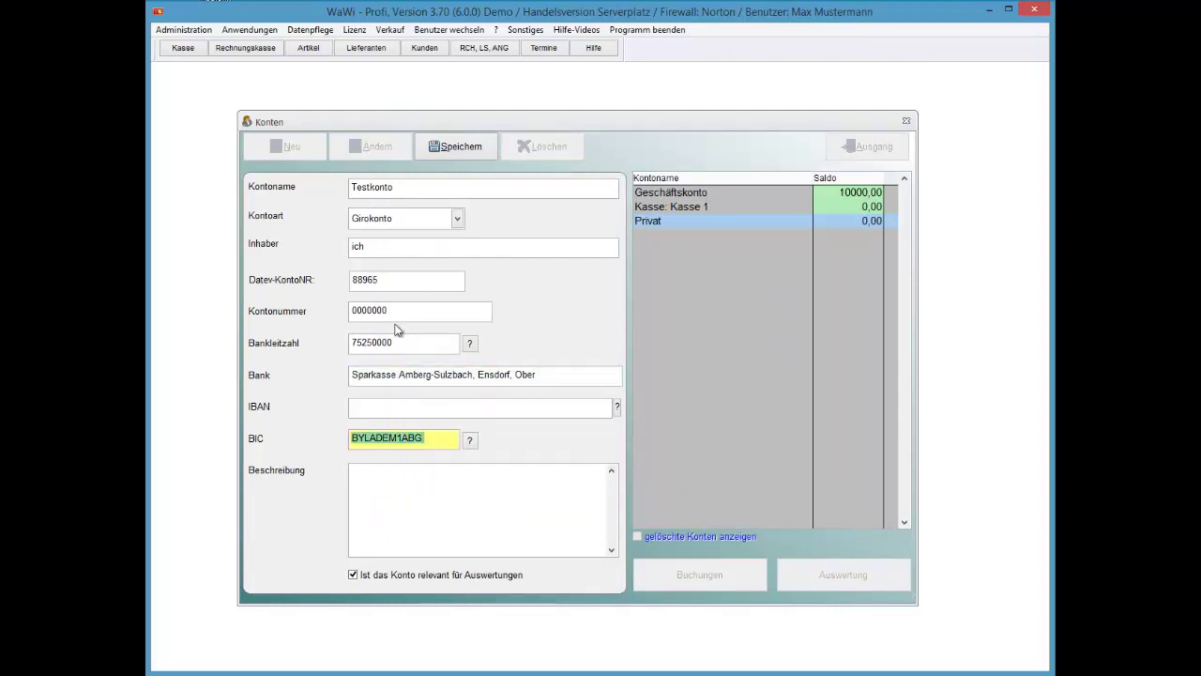
pyautogui.click(616, 407)
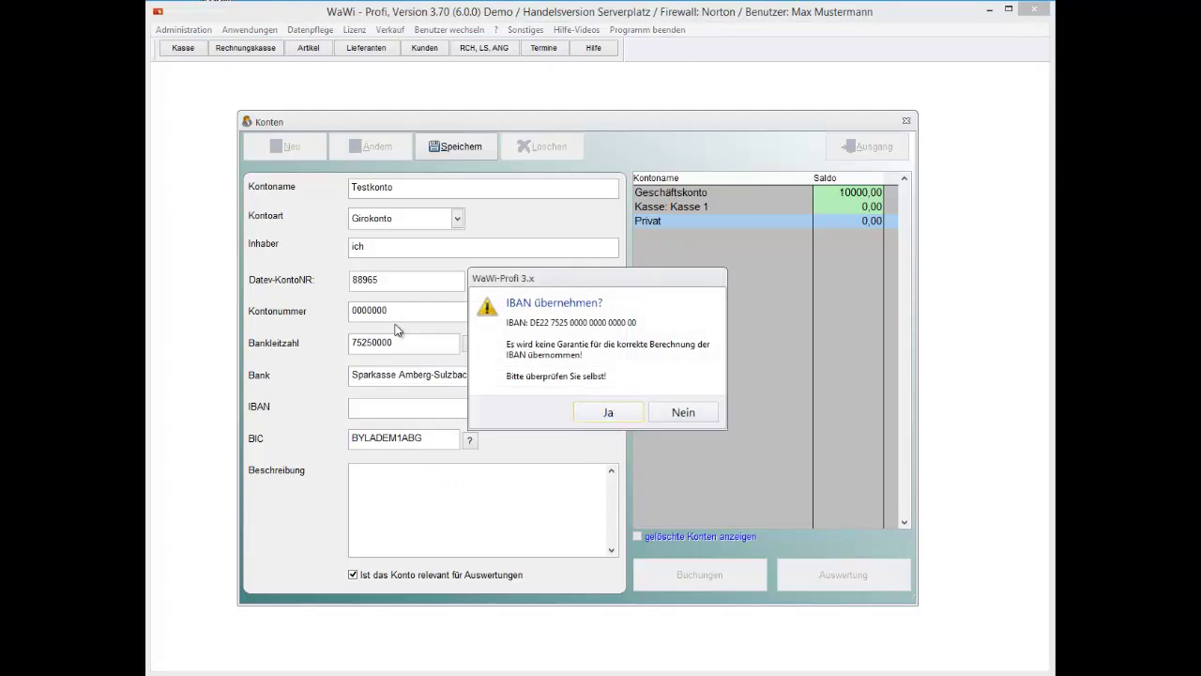
pyautogui.press('space')
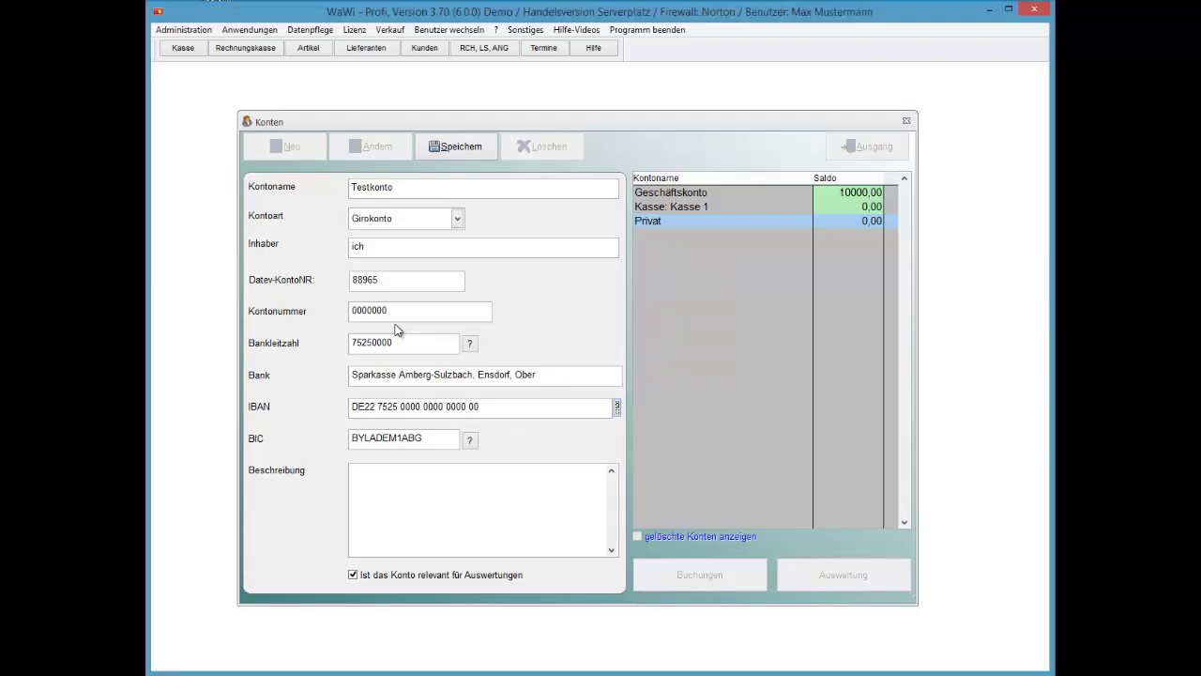
pyautogui.moveTo(503, 407); pyautogui.dragTo(438, 406)
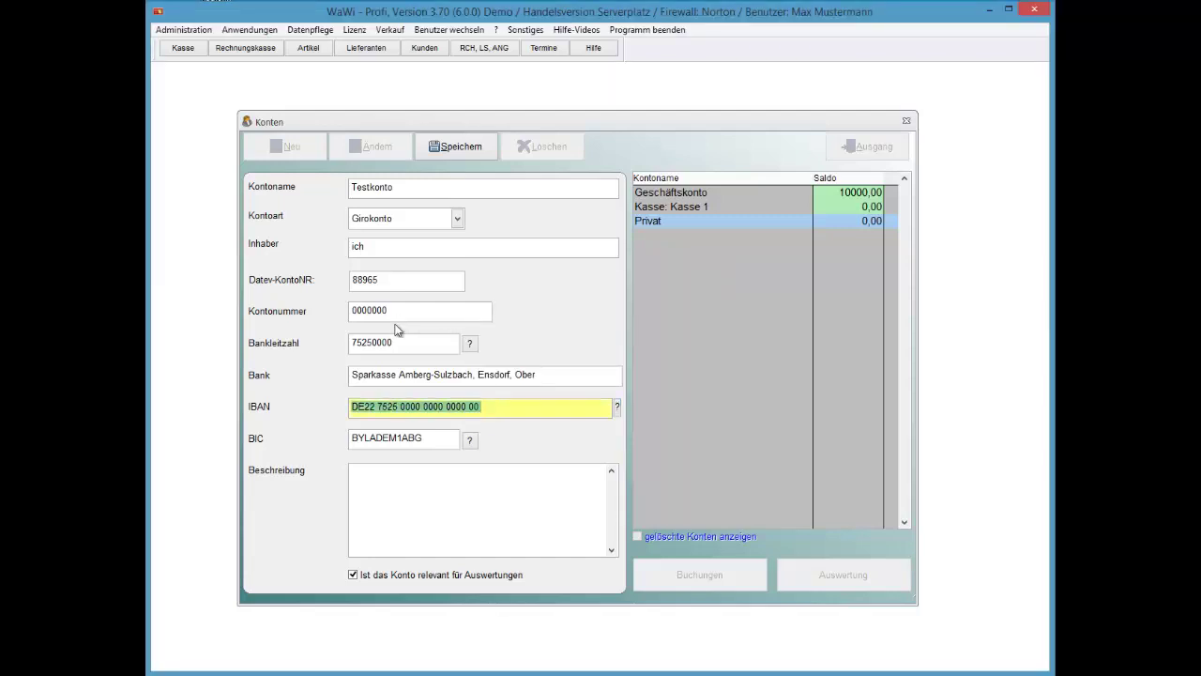
pyautogui.press('Tab')
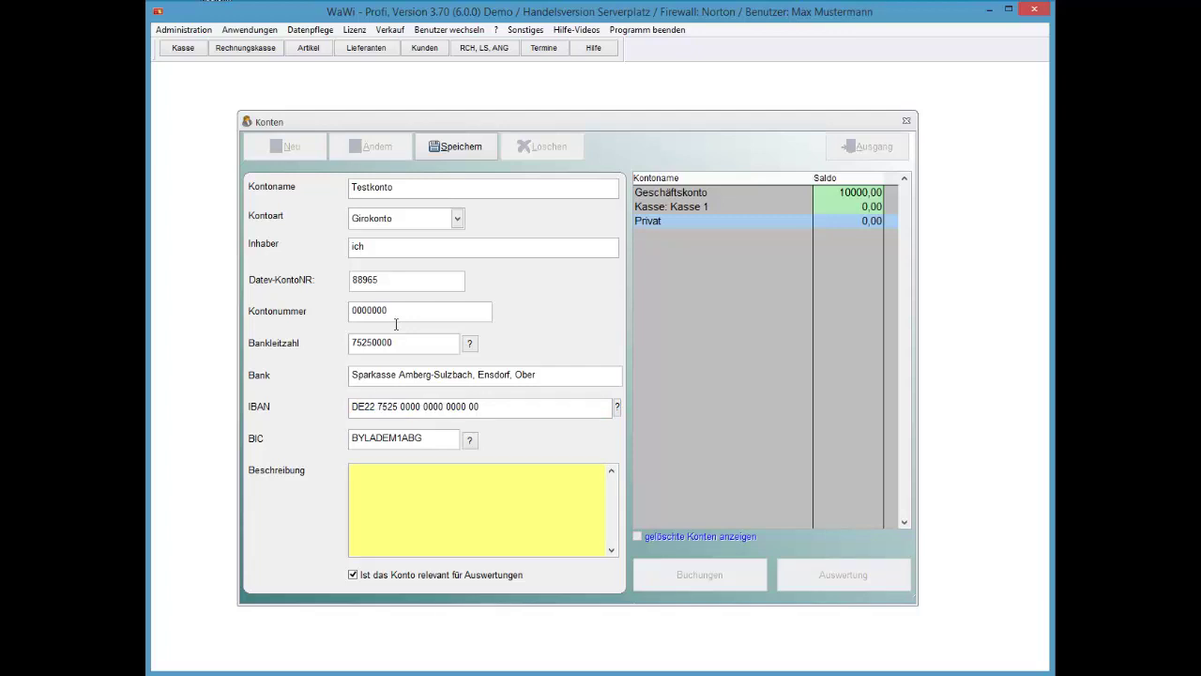
# Save Testkonto with an opening balance of 1000,00 as Haben, dated 20.02.2014
pyautogui.hotkey('alt', 's')
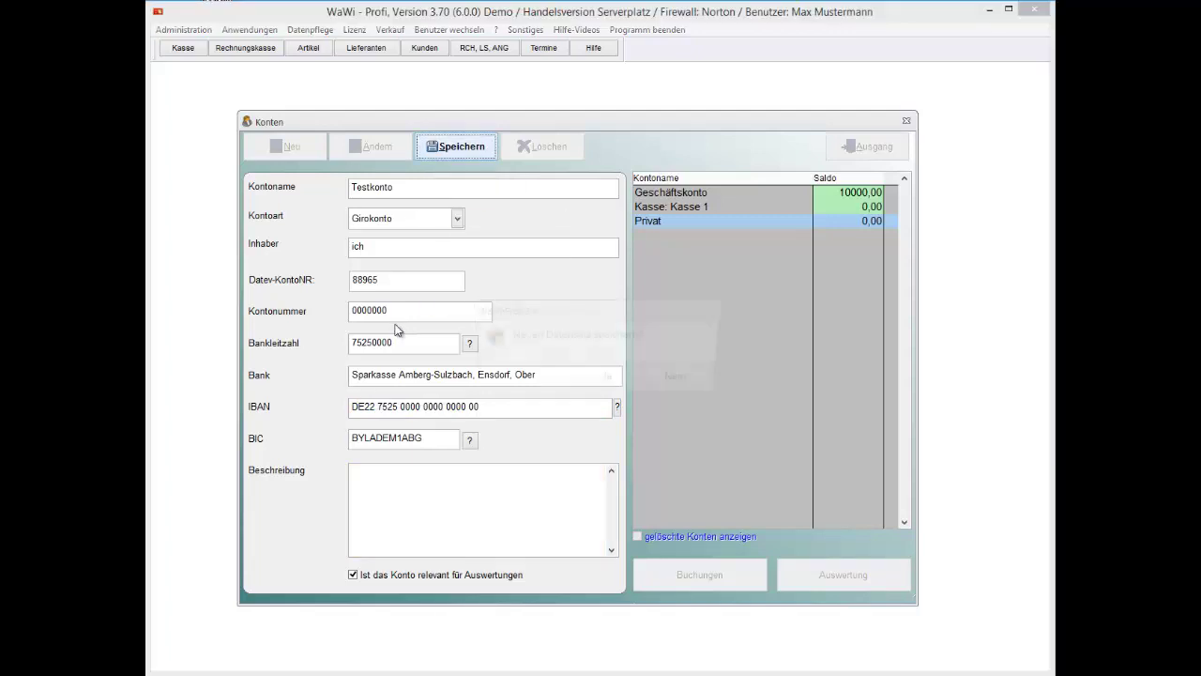
pyautogui.press('Left')
pyautogui.press('Return')
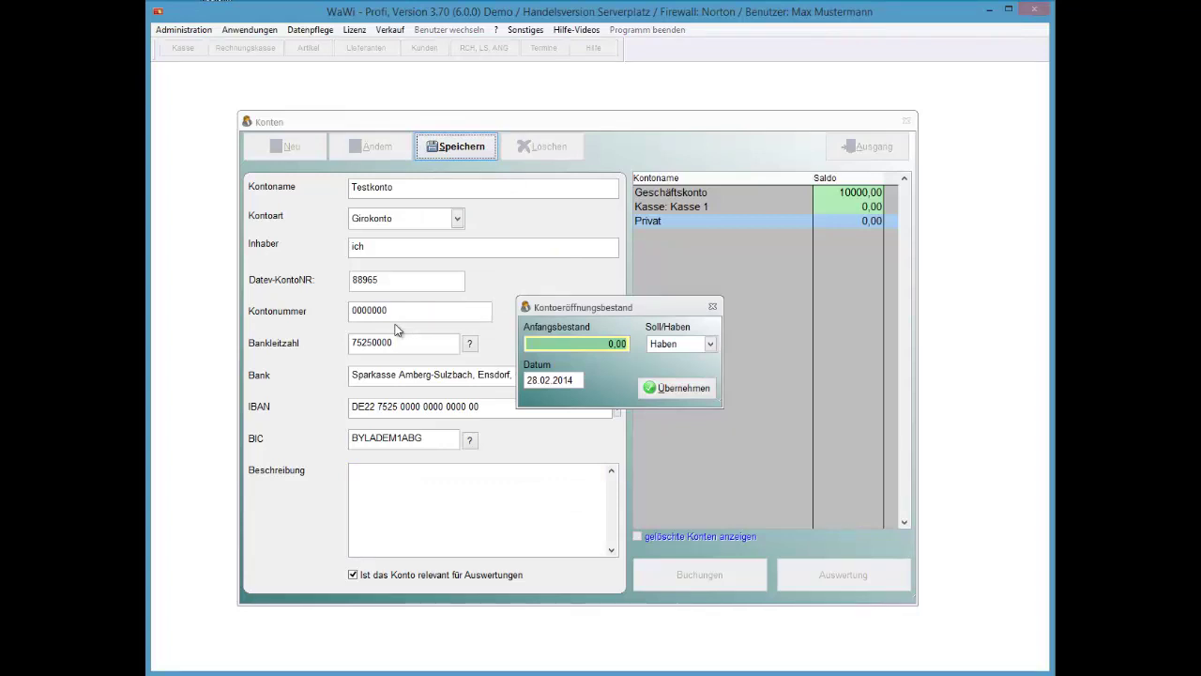
pyautogui.write('1000')
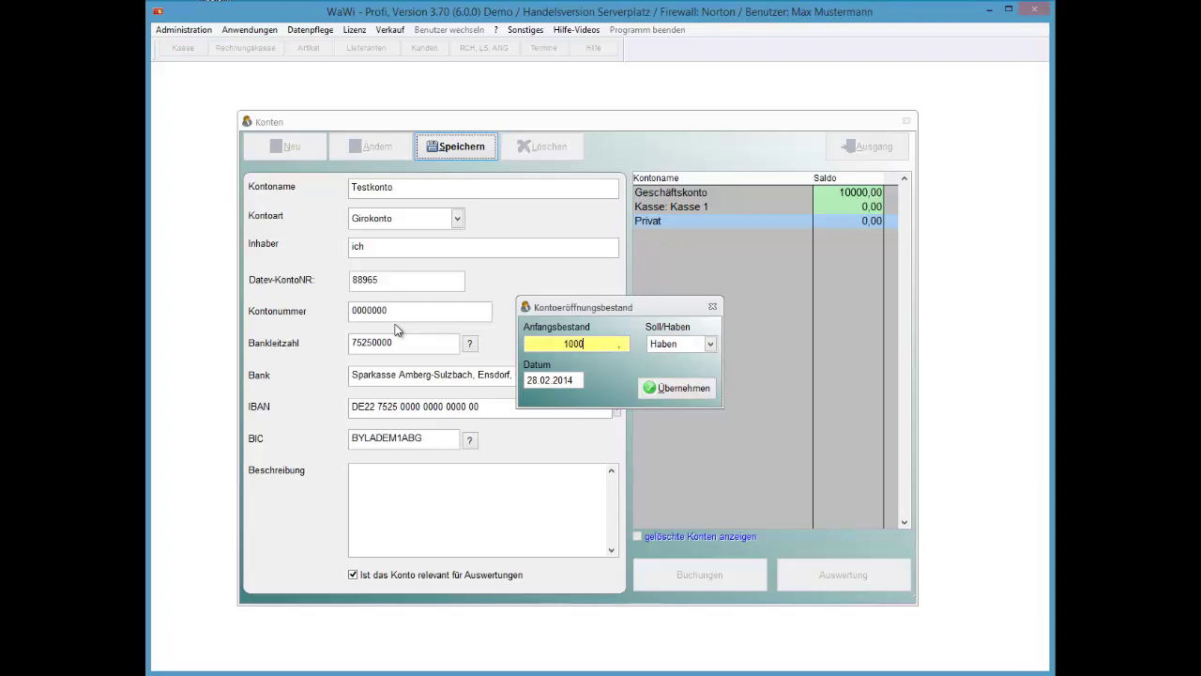
pyautogui.press('Tab')
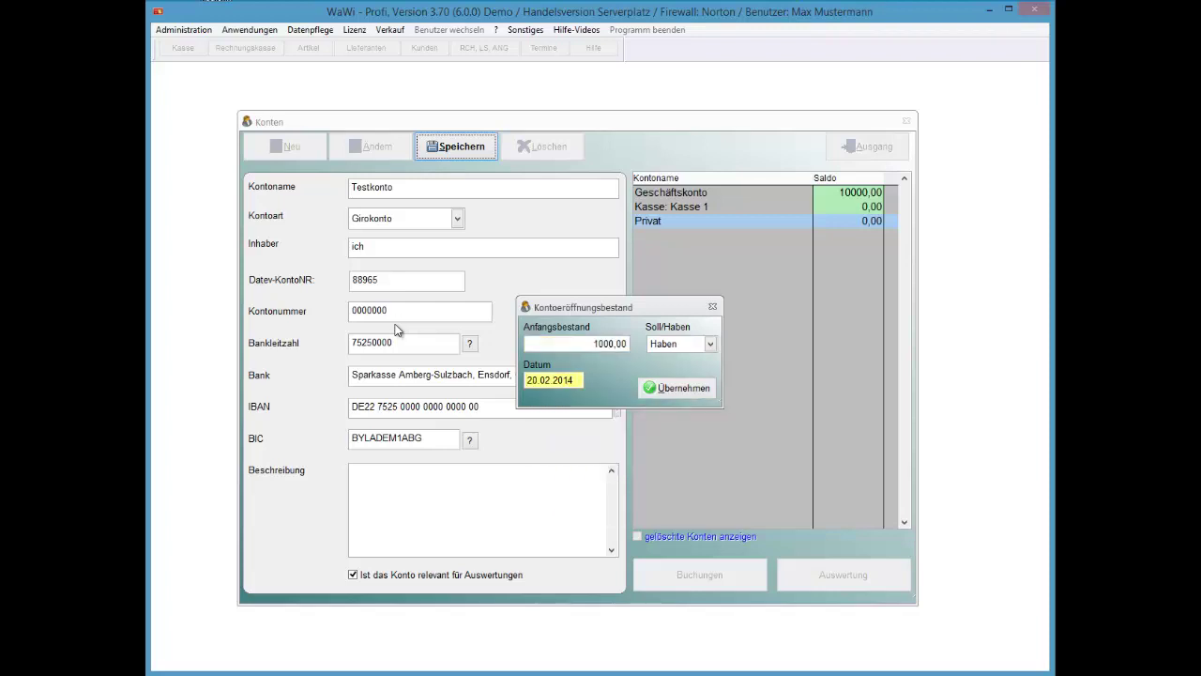
pyautogui.press('Return')
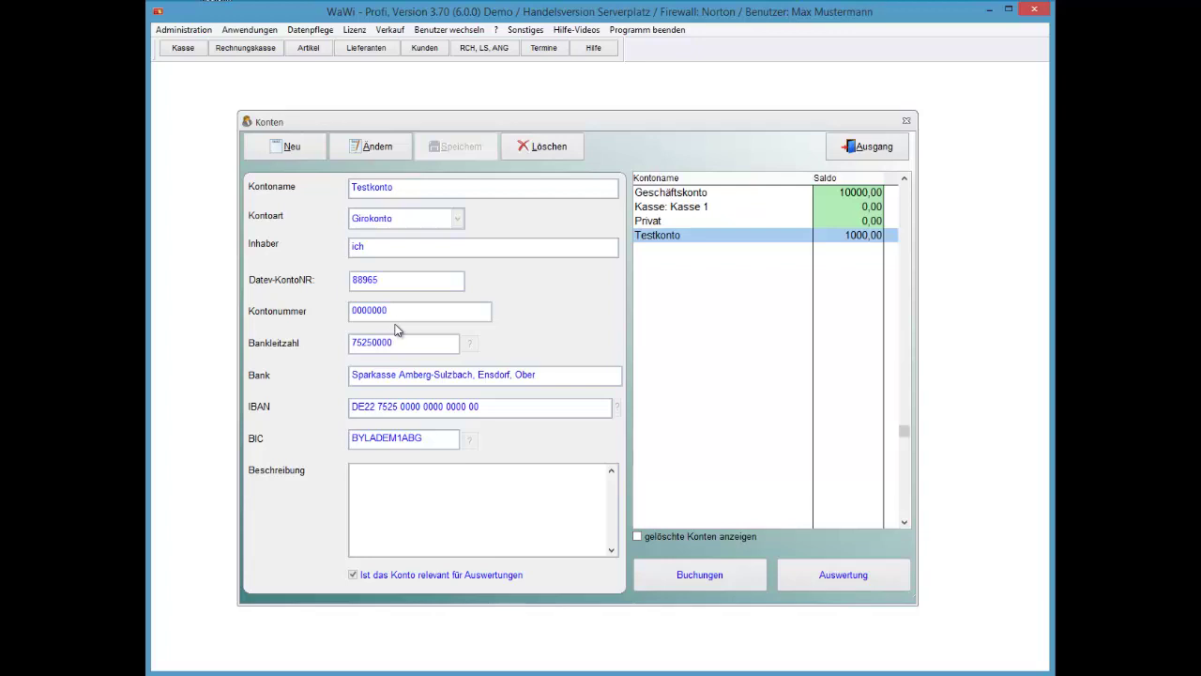
# Leave the accounts overview and start a new record under Privateinlagen
pyautogui.click(887, 148)
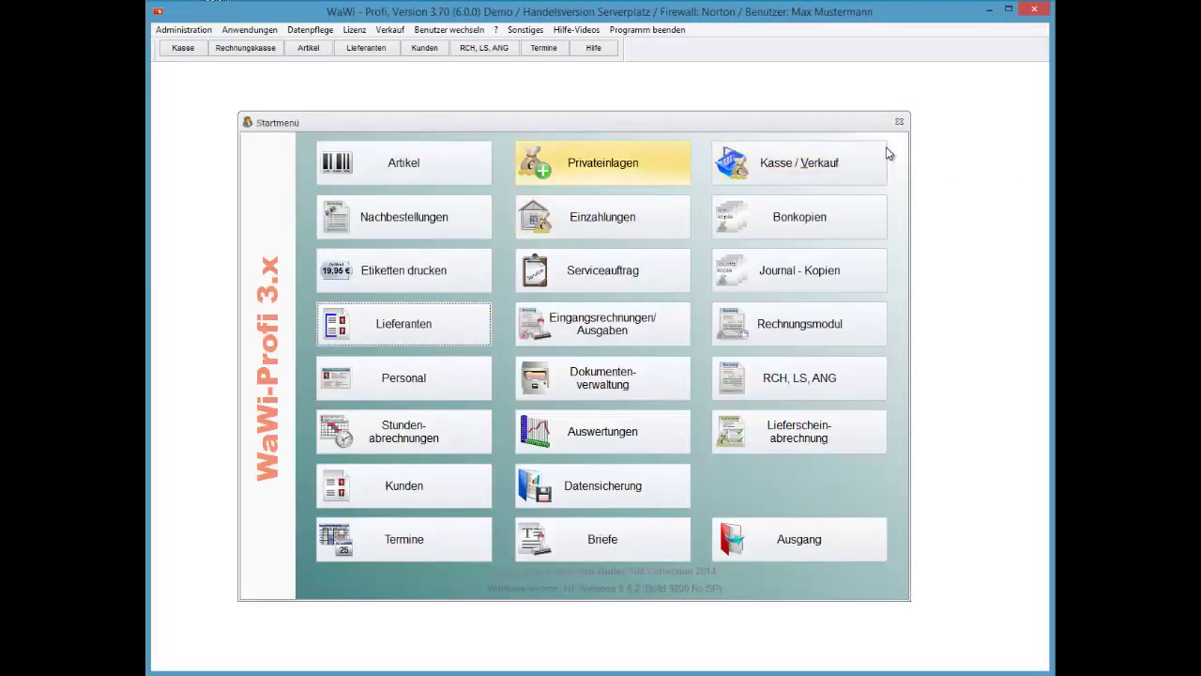
pyautogui.press('Return')
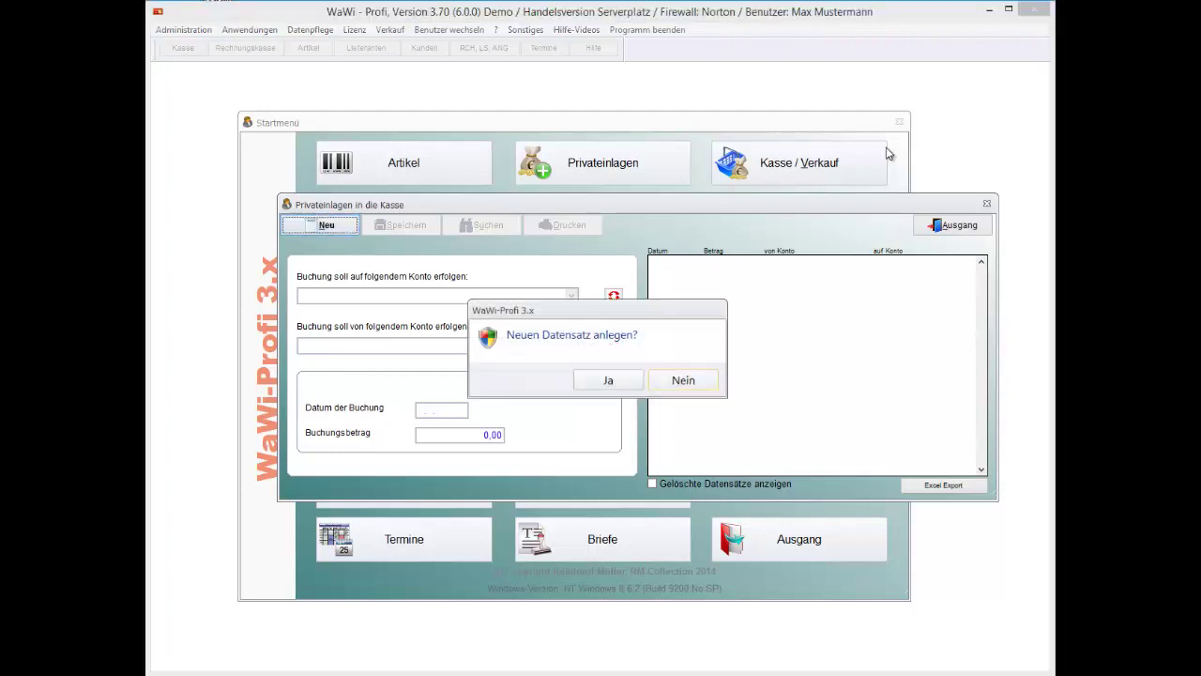
pyautogui.press('Return')
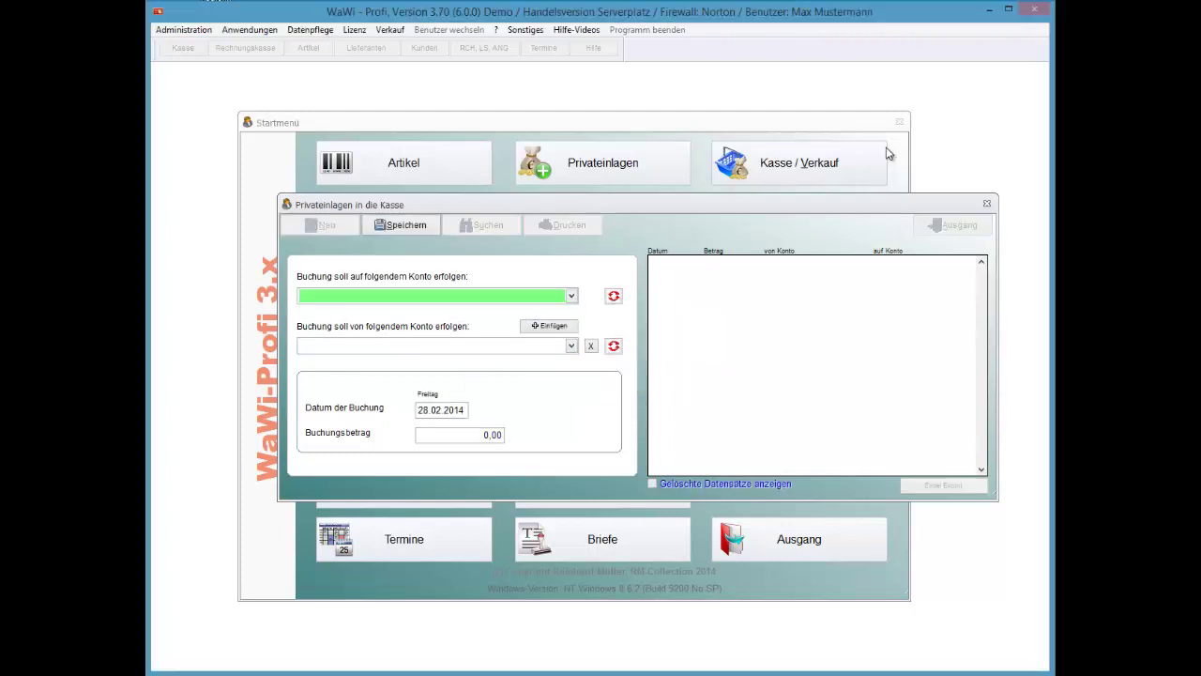
# Set Kasse: Kasse 1 as the receiving account and Testkonto as the source account of the private deposit
pyautogui.press('Tab')
pyautogui.press('Down')
pyautogui.press('Down')
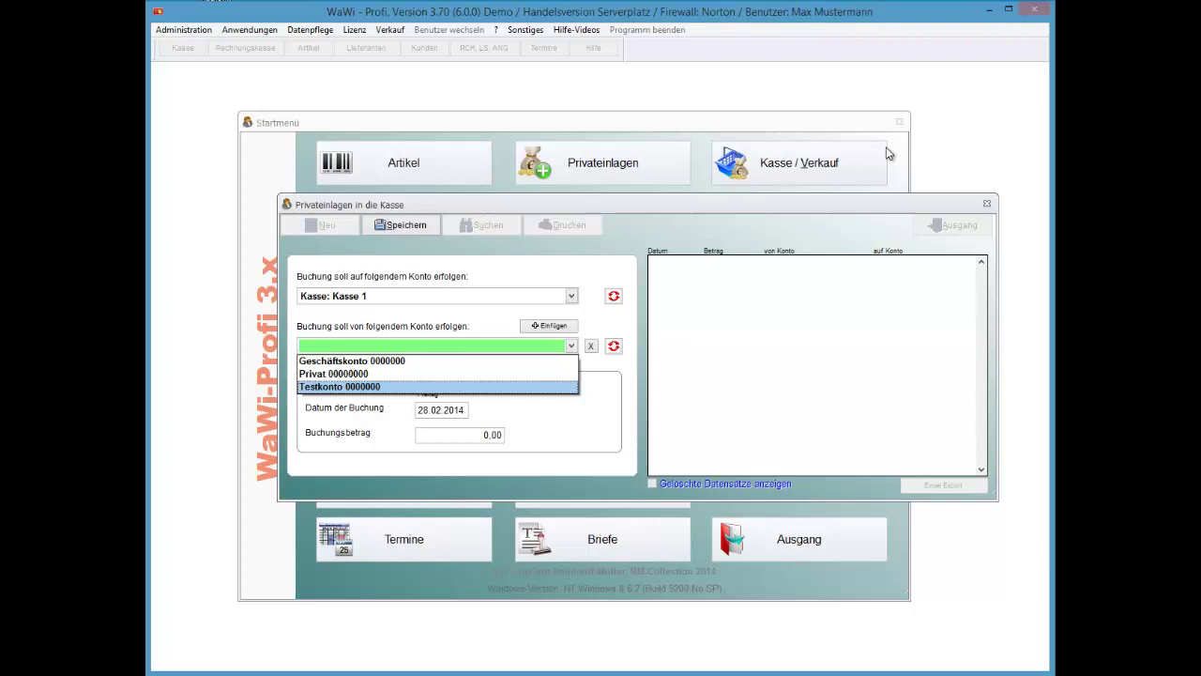
pyautogui.press('Return')
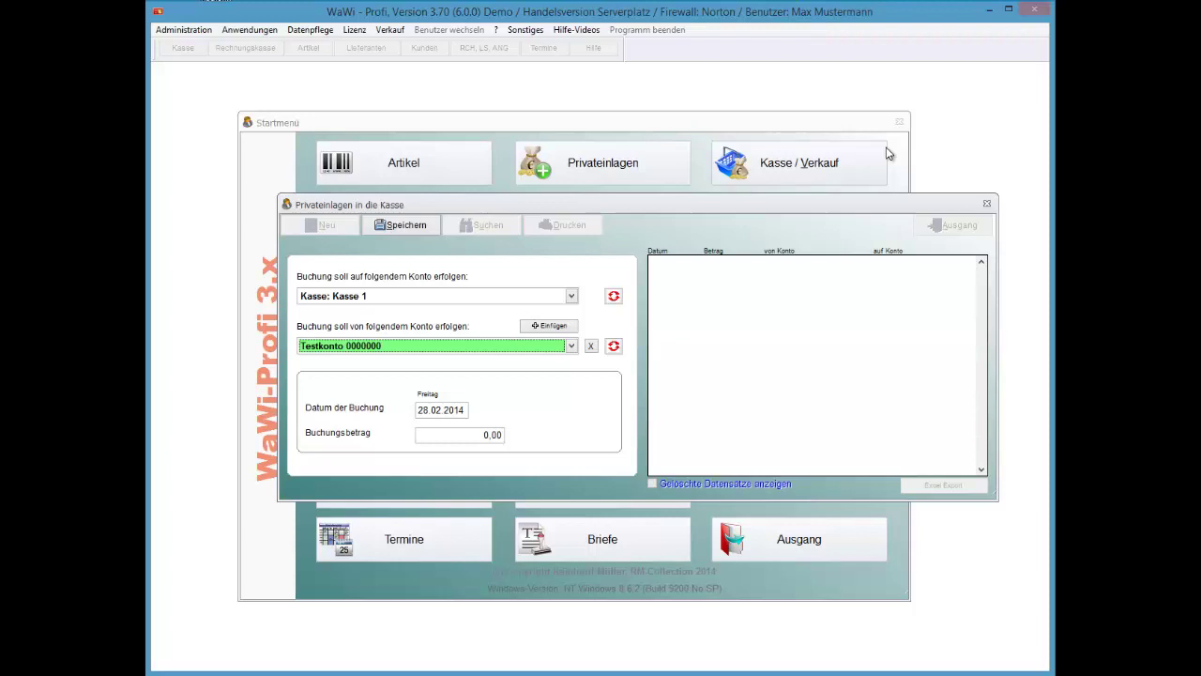
# Enter a booking amount of 10,00, save the private deposit and leave the Privateinlagen form
pyautogui.press('Return')
pyautogui.write('10')
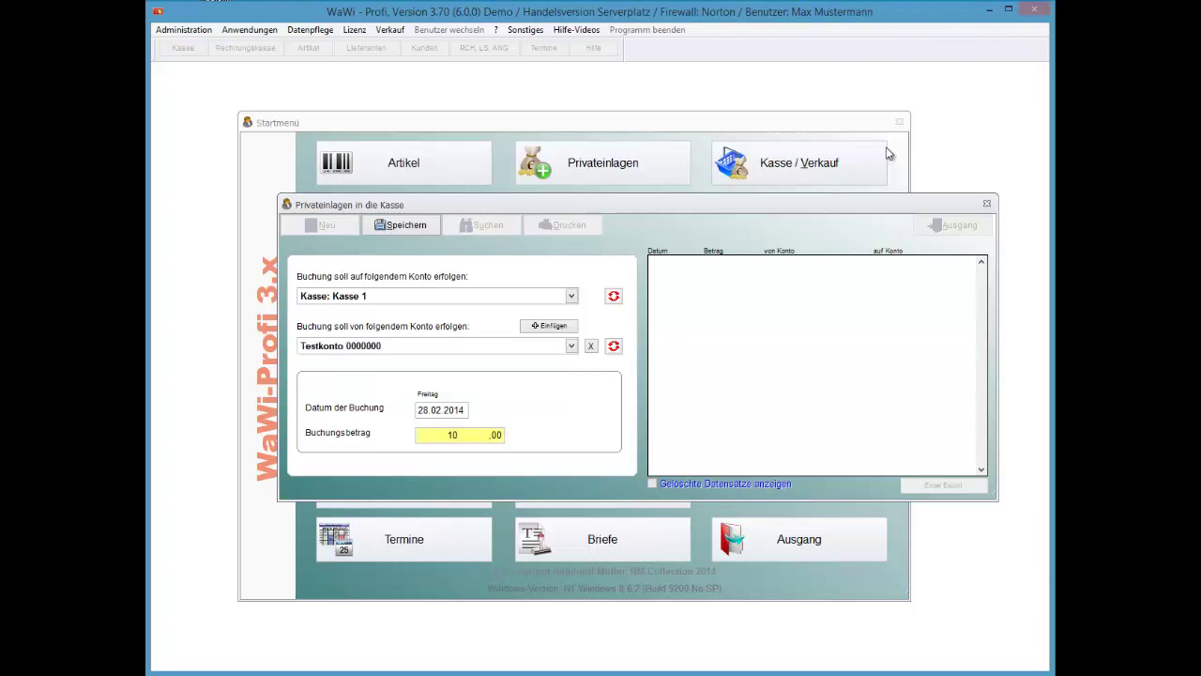
pyautogui.press('Return')
pyautogui.press('Return')
pyautogui.press('Return')
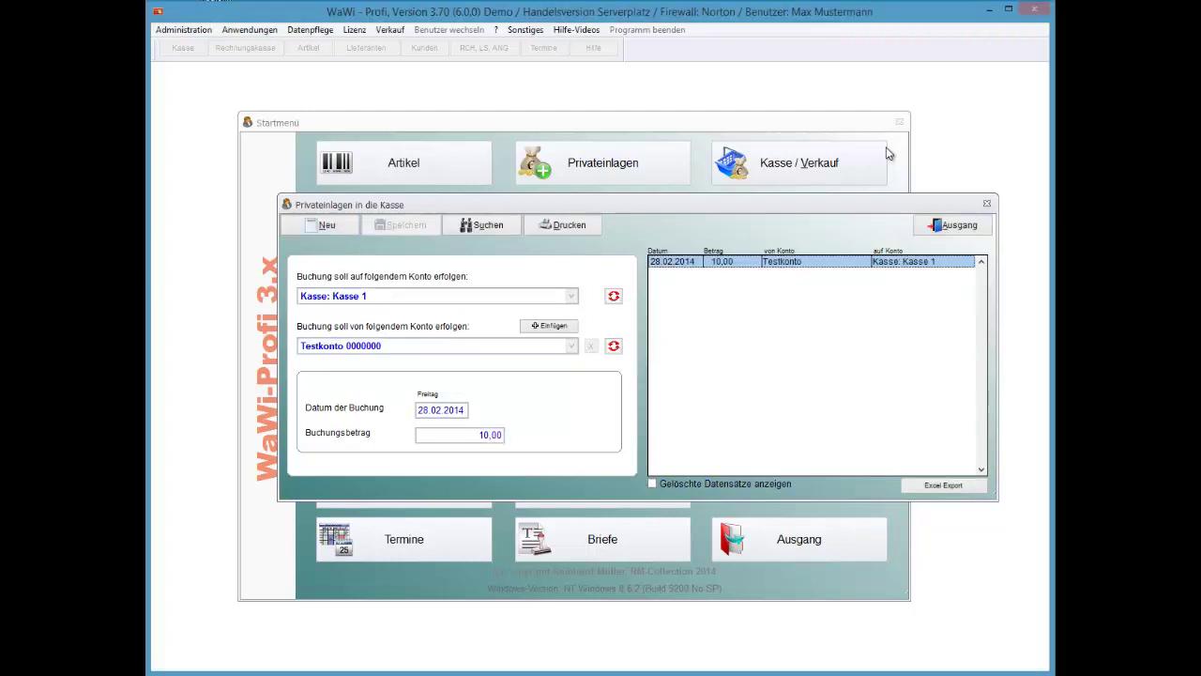
pyautogui.click(953, 225)
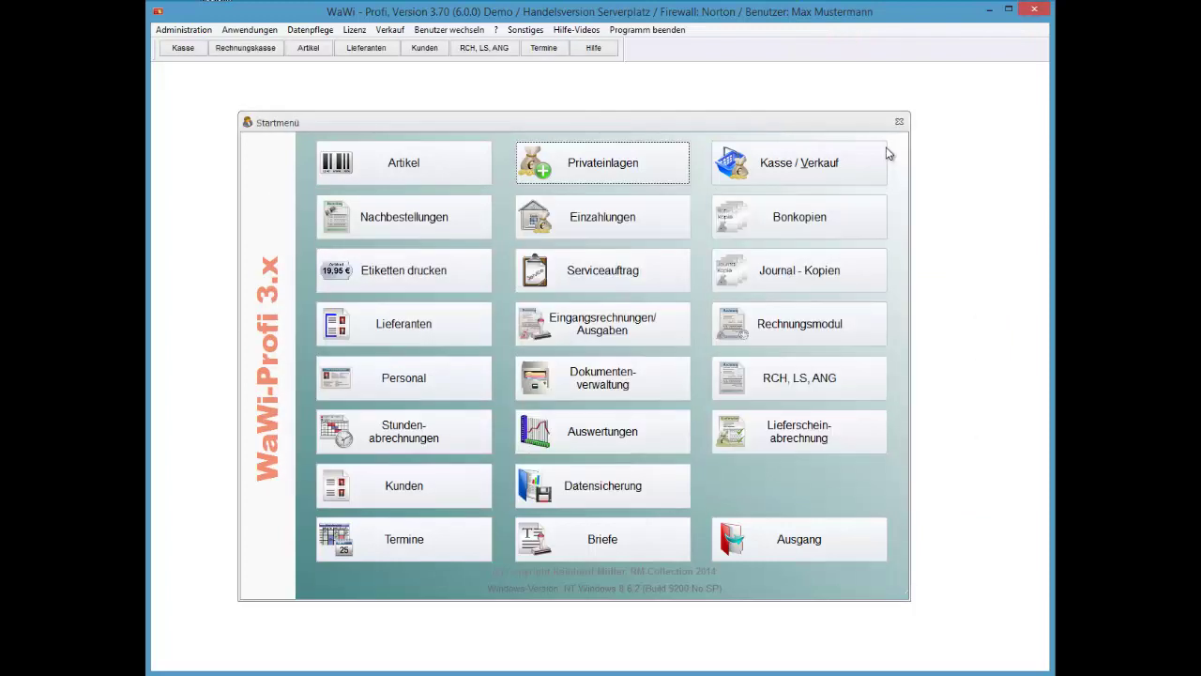
# Open the bookkeeping's Buchungen overview and show the bookings of Kasse: Kasse 1
pyautogui.click(249, 29)
pyautogui.moveTo(282, 185)
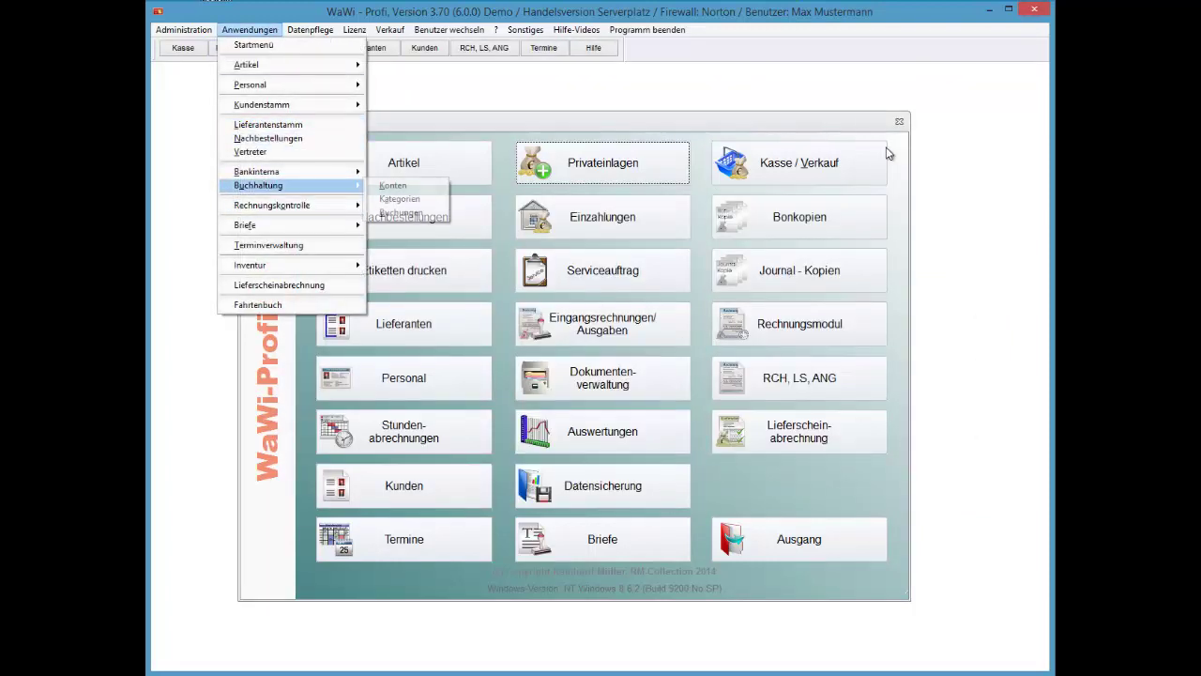
pyautogui.click(401, 212)
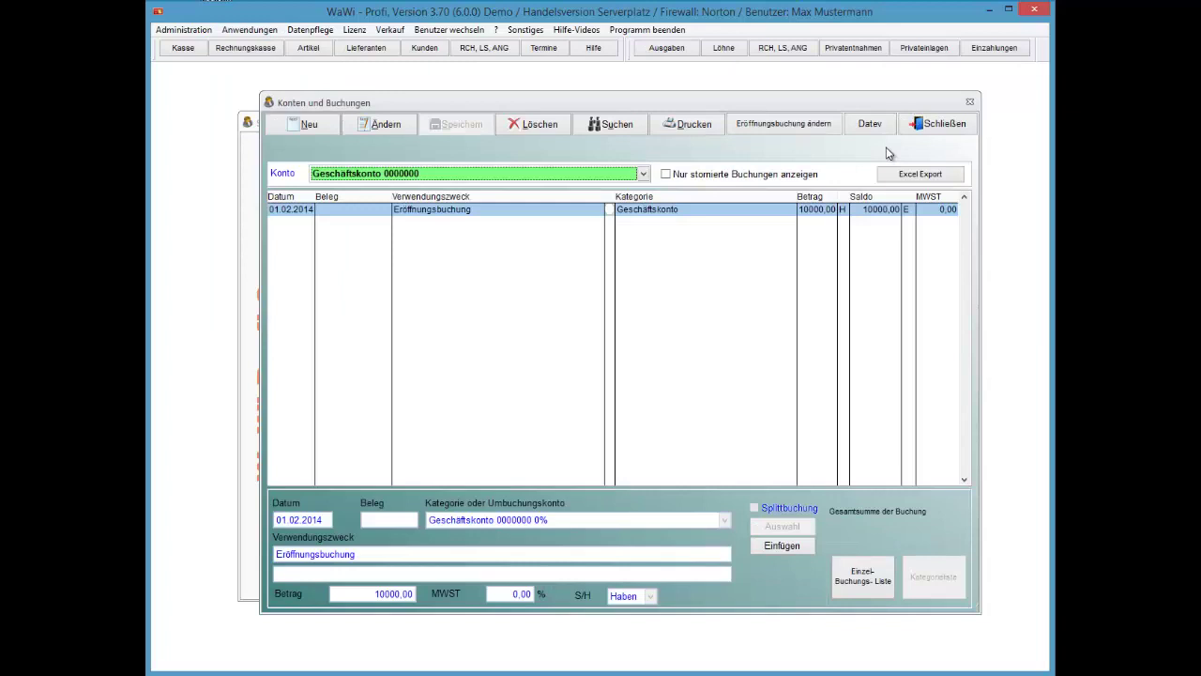
pyautogui.hotkey('alt', 'Down')
pyautogui.press('Down')
pyautogui.press('Return')
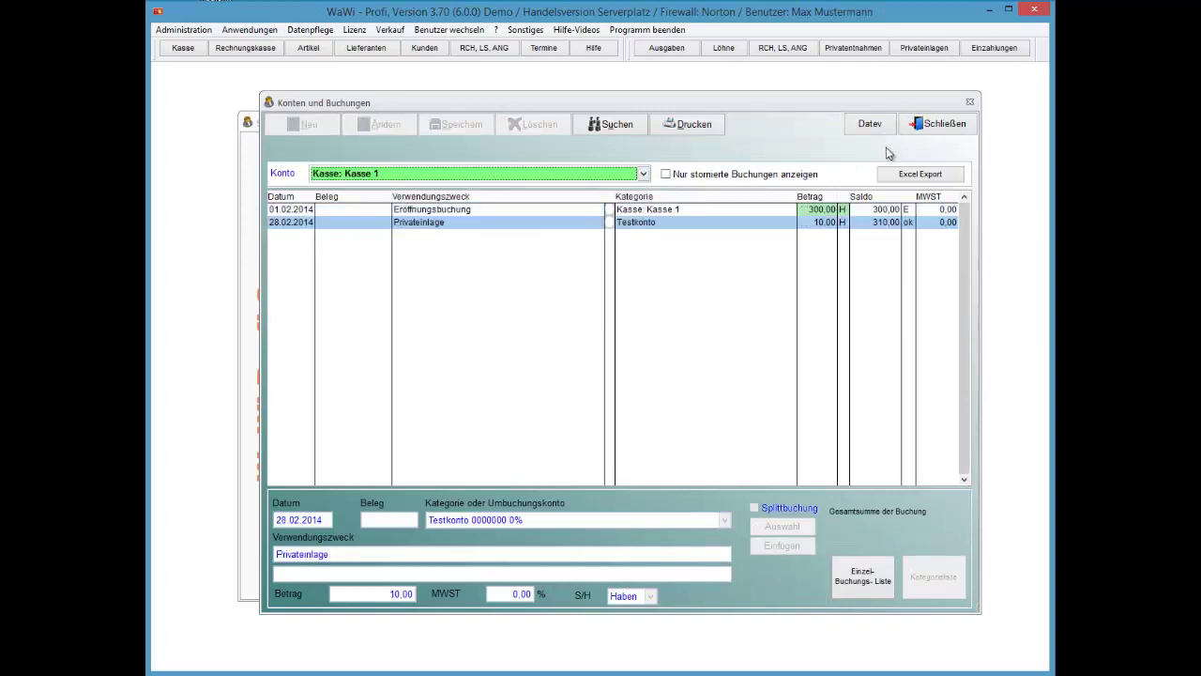
# Show the bookings of Testkonto in the same overview
pyautogui.hotkey('alt', 'Down')
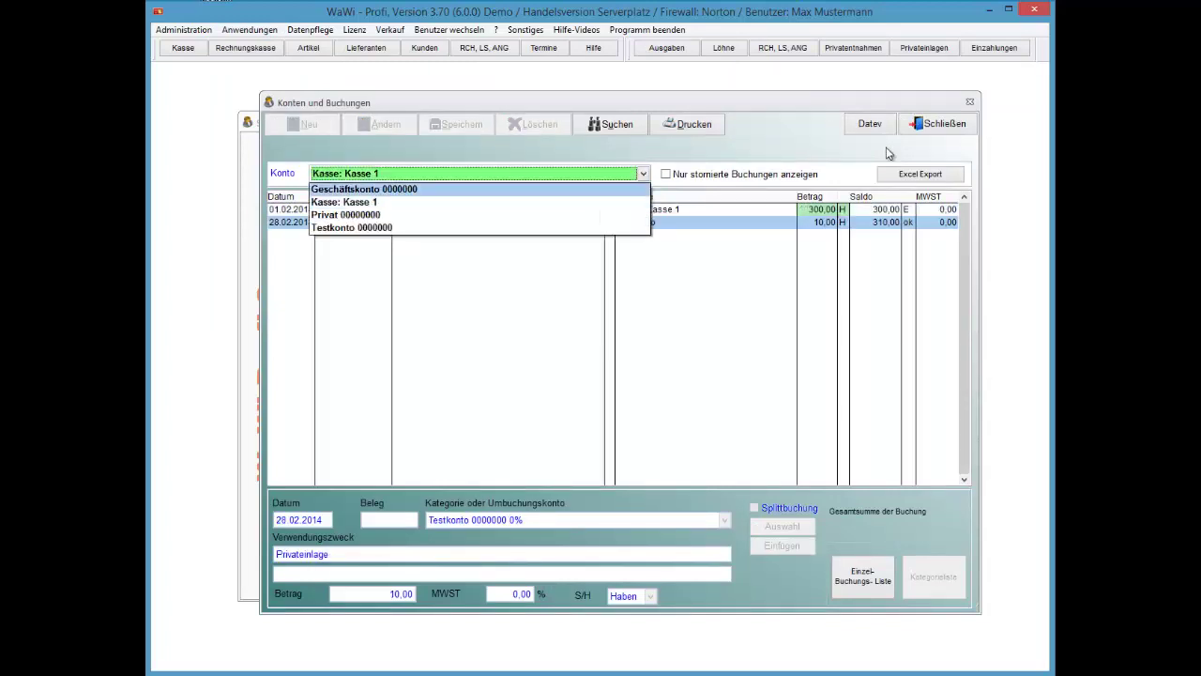
pyautogui.press('Down')
pyautogui.press('Down')
pyautogui.press('Down')
pyautogui.press('Return')
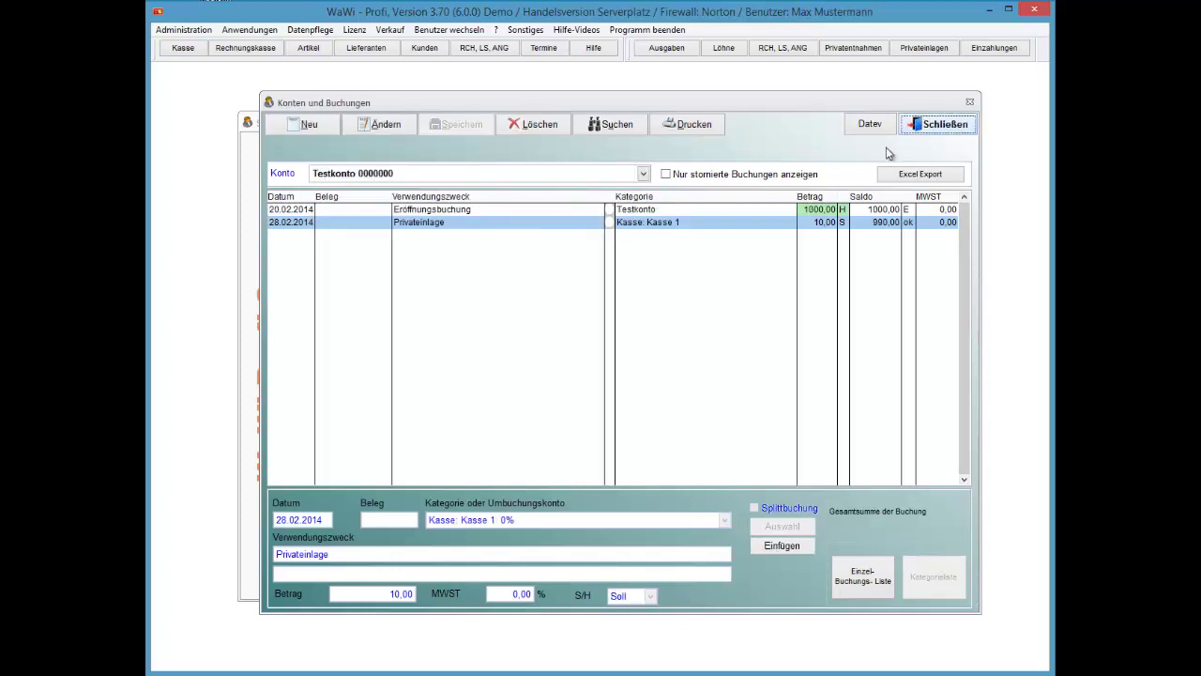
# Close the bookings overview, examine the Kassenbuch of Kasse: Kasse 1 for month 2 of 2014, and leave the evaluations
pyautogui.click(939, 124)
pyautogui.press('Tab')
pyautogui.press('Return')
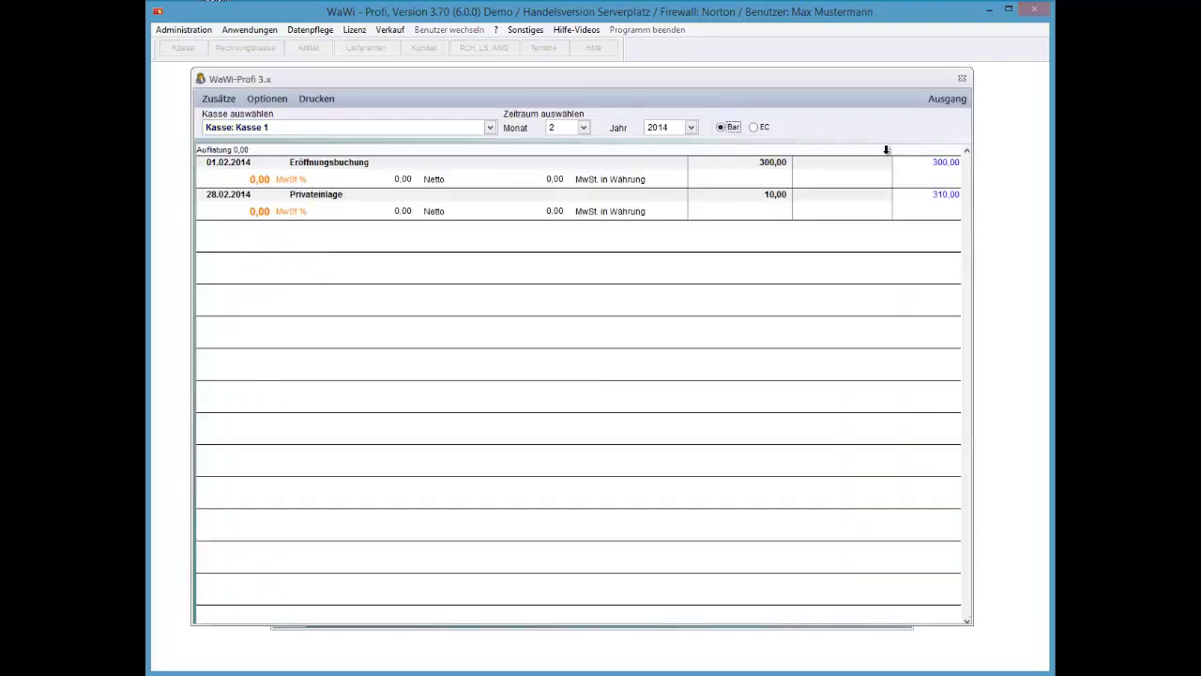
pyautogui.press('Tab')
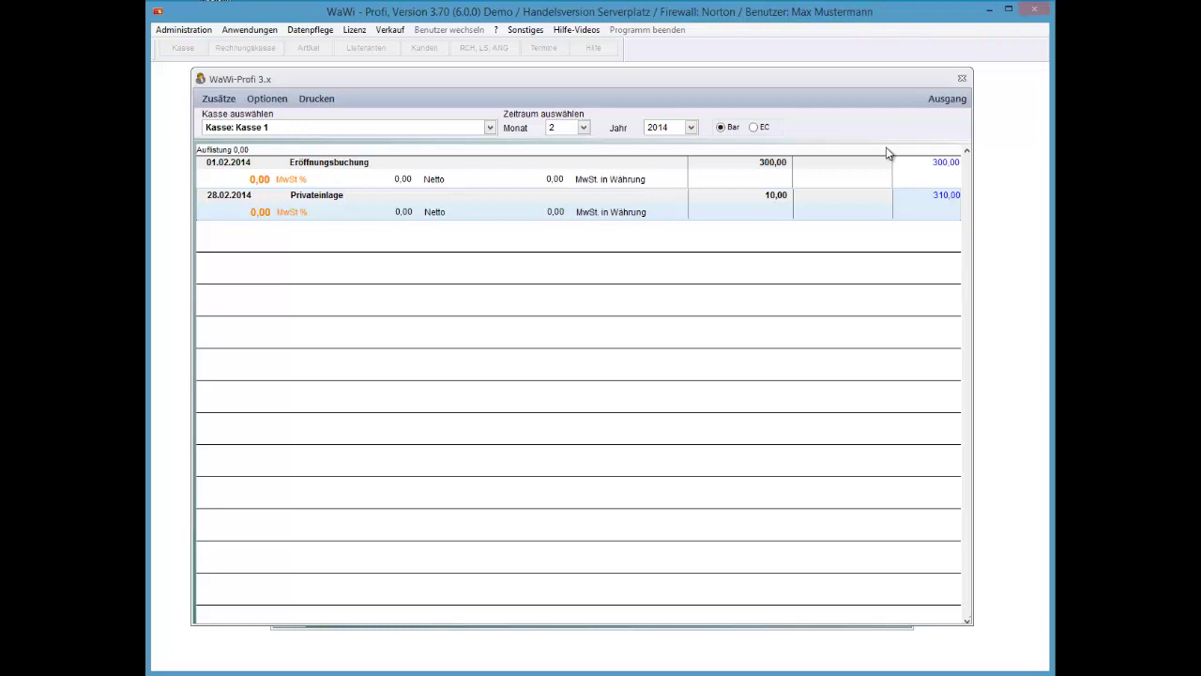
pyautogui.press('Escape')
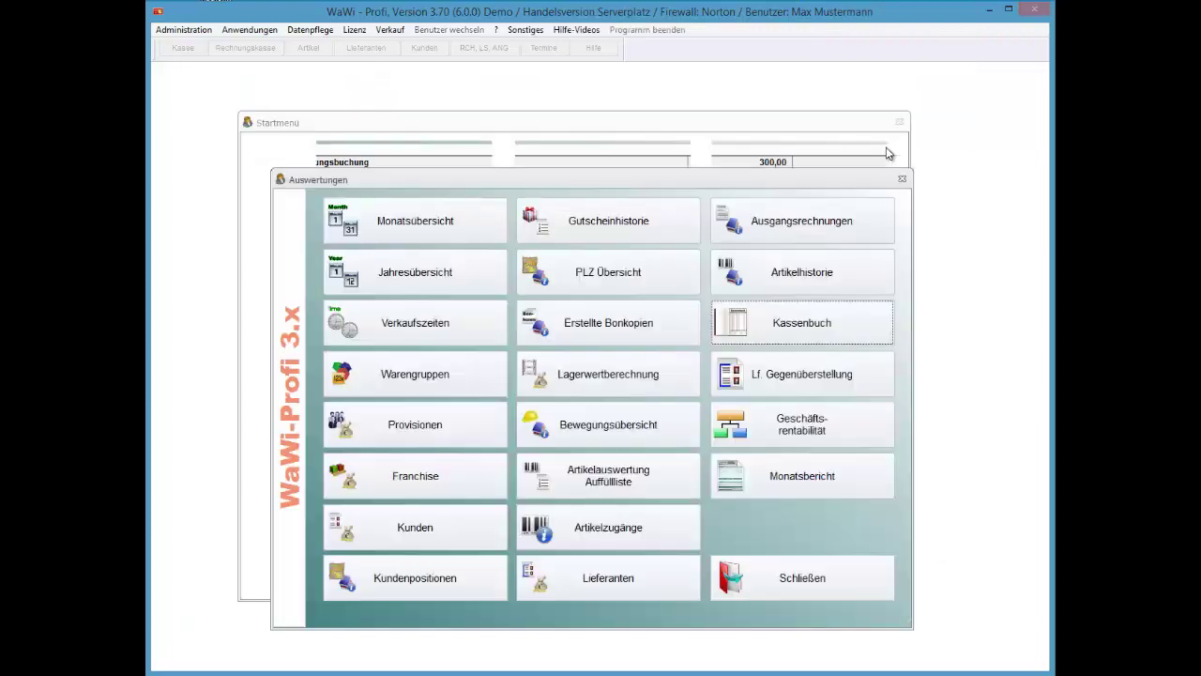
pyautogui.press('Escape')
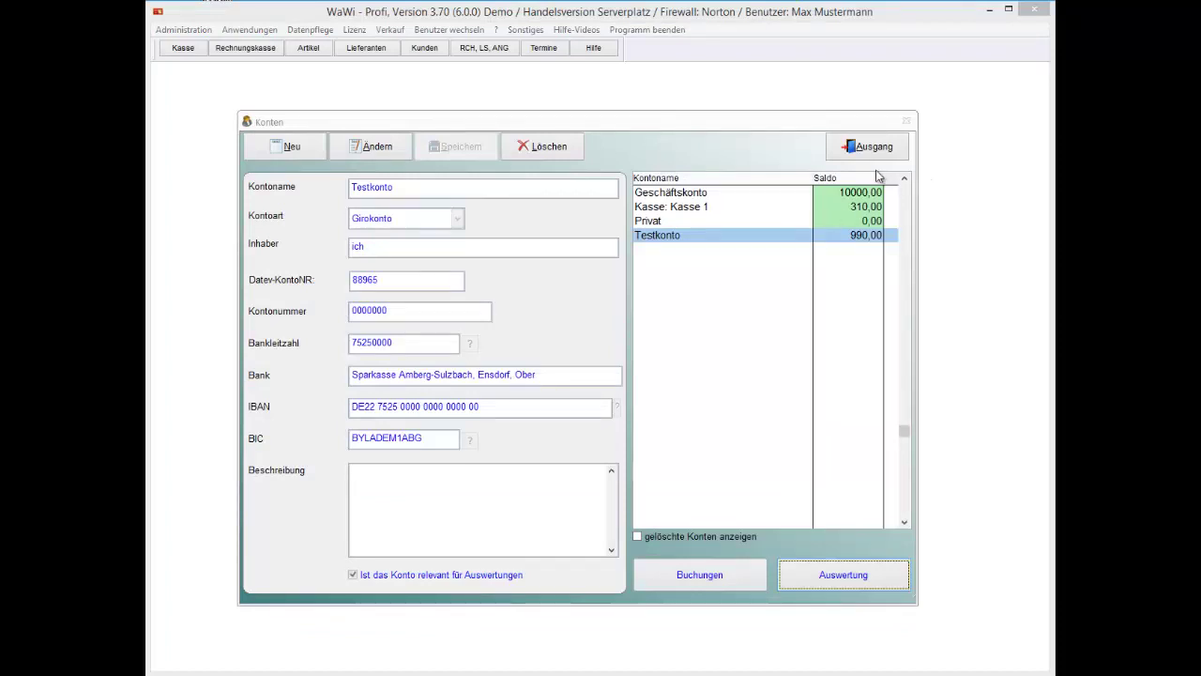
# Leave the accounts overview and start a new expense without supplier assignment under Eingangsrechnungen/Ausgaben
pyautogui.click(875, 154)
pyautogui.press('Up')
pyautogui.press('Up')
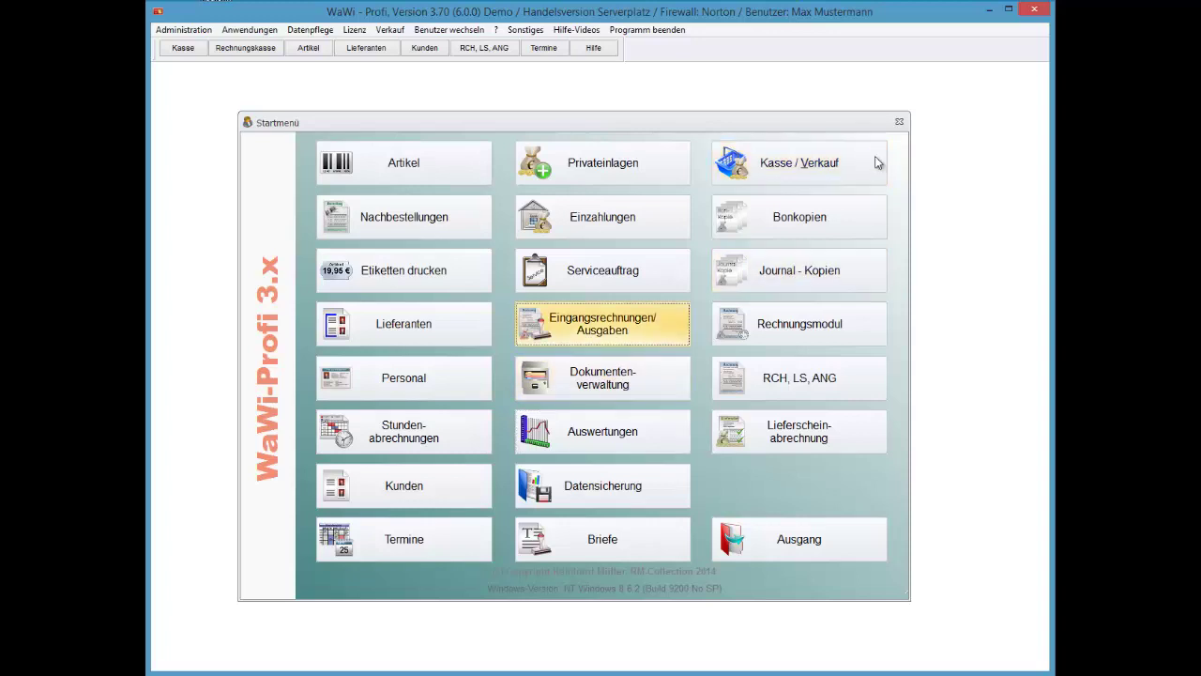
pyautogui.press('Return')
pyautogui.hotkey('alt', 'n')
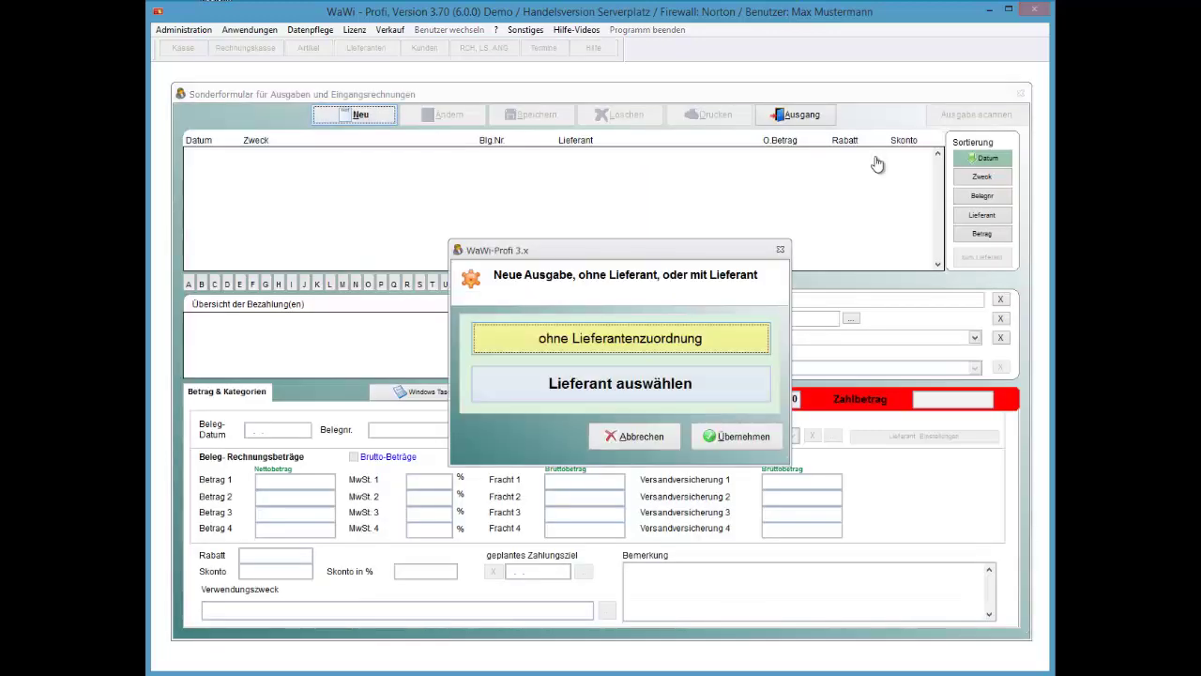
pyautogui.press('Down')
pyautogui.press('Up')
pyautogui.press('Return')
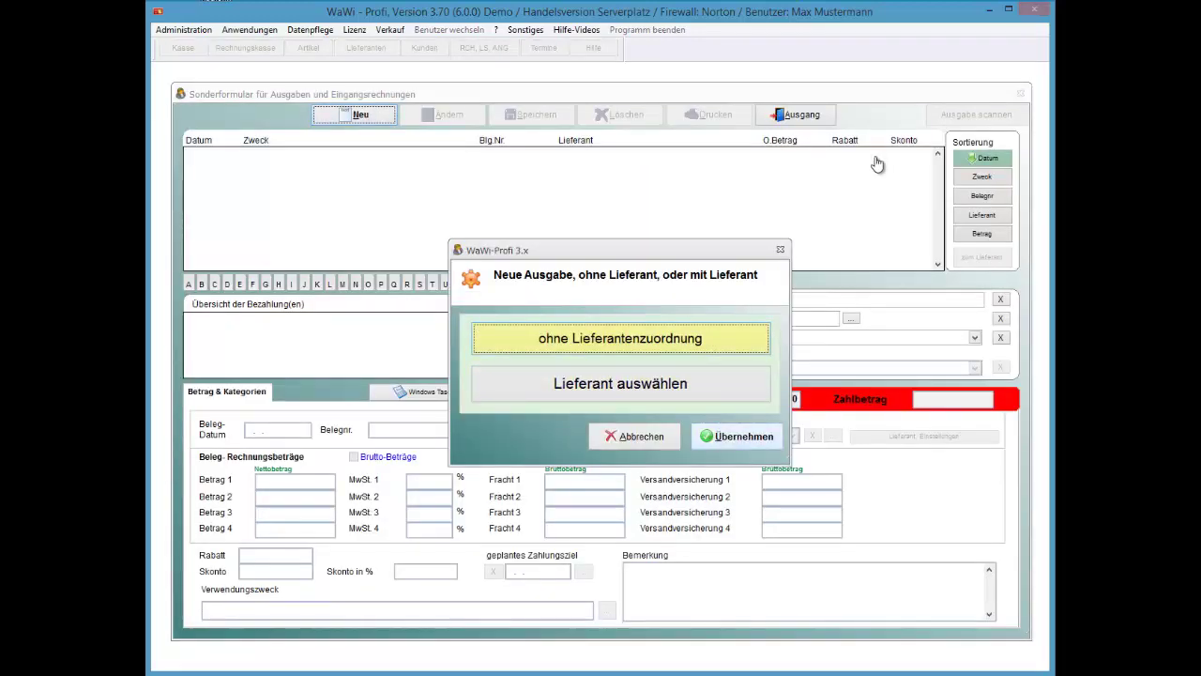
pyautogui.press('Return')
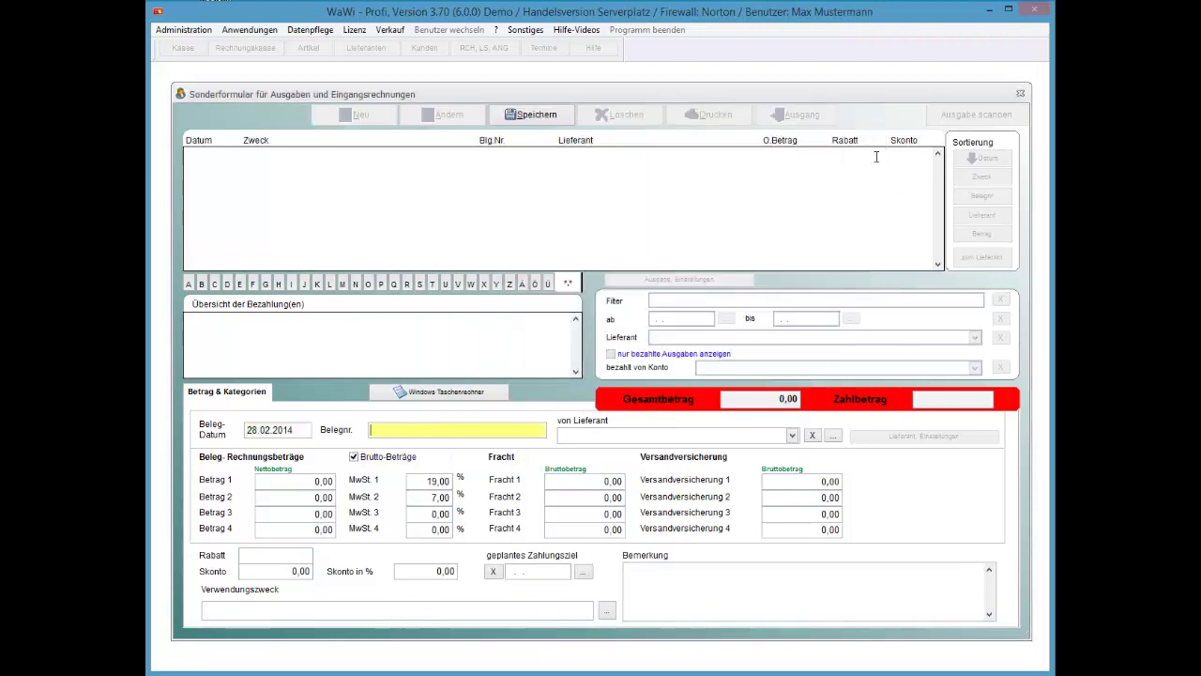
# Enter Tanken as the expense's Belegnr. and 50,00 as Betrag 1
pyautogui.write('Tanken')
pyautogui.press('Tab')
pyautogui.hotkey('shift', 'Tab')
pyautogui.write('50')
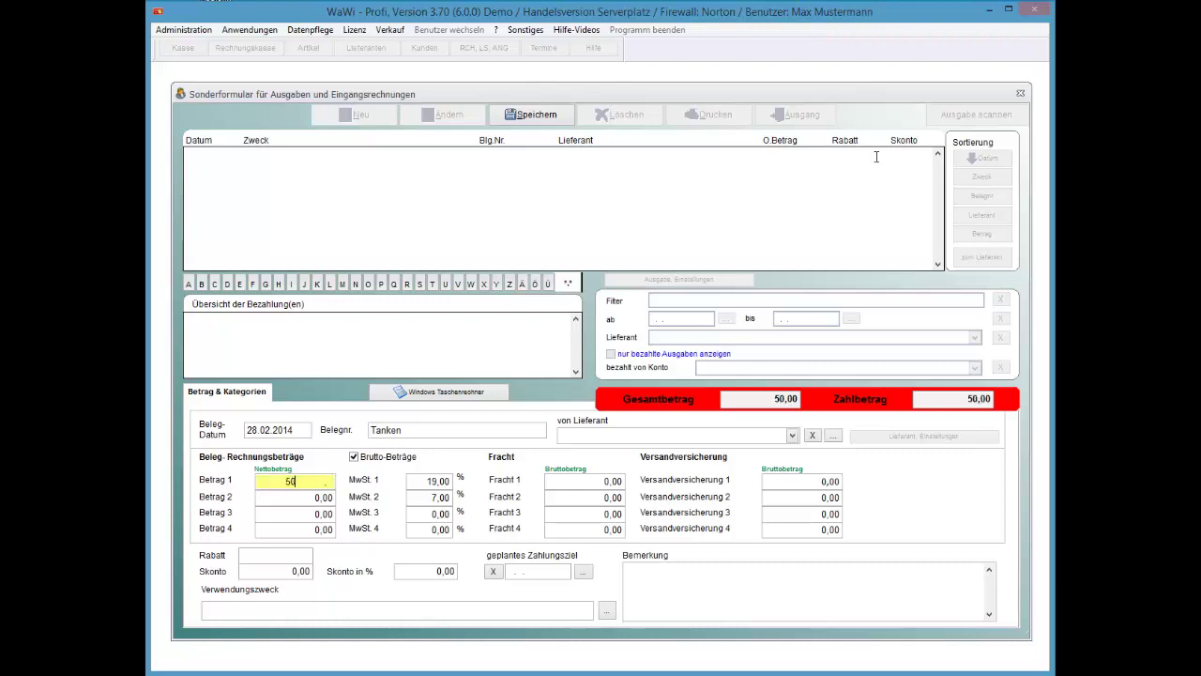
pyautogui.press('Tab')
pyautogui.press('Tab')
pyautogui.press('Tab')
pyautogui.press('Tab')
pyautogui.press('Tab')
pyautogui.press('Tab')
pyautogui.press('Tab')
pyautogui.press('Tab')
pyautogui.press('Tab')
pyautogui.press('Tab')
pyautogui.press('Tab')
pyautogui.press('Tab')
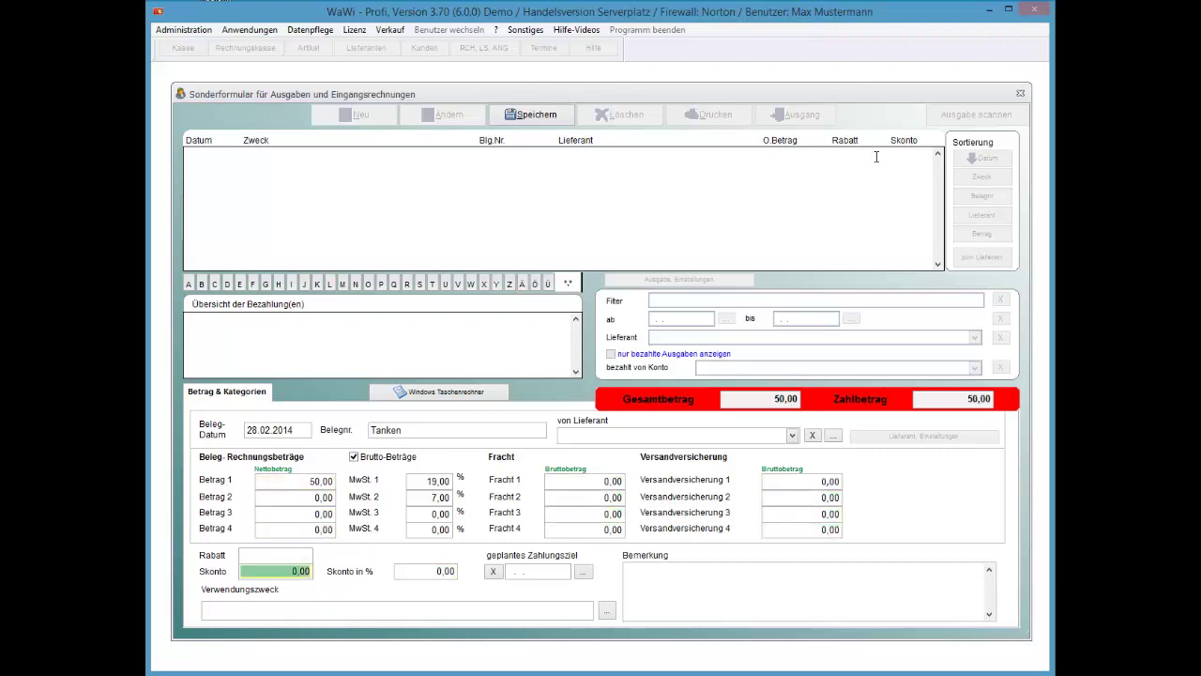
# Set the Verwendungszweck to Tanken and save the new expense record
pyautogui.press('Return')
pyautogui.press('t')
pyautogui.press('Return')
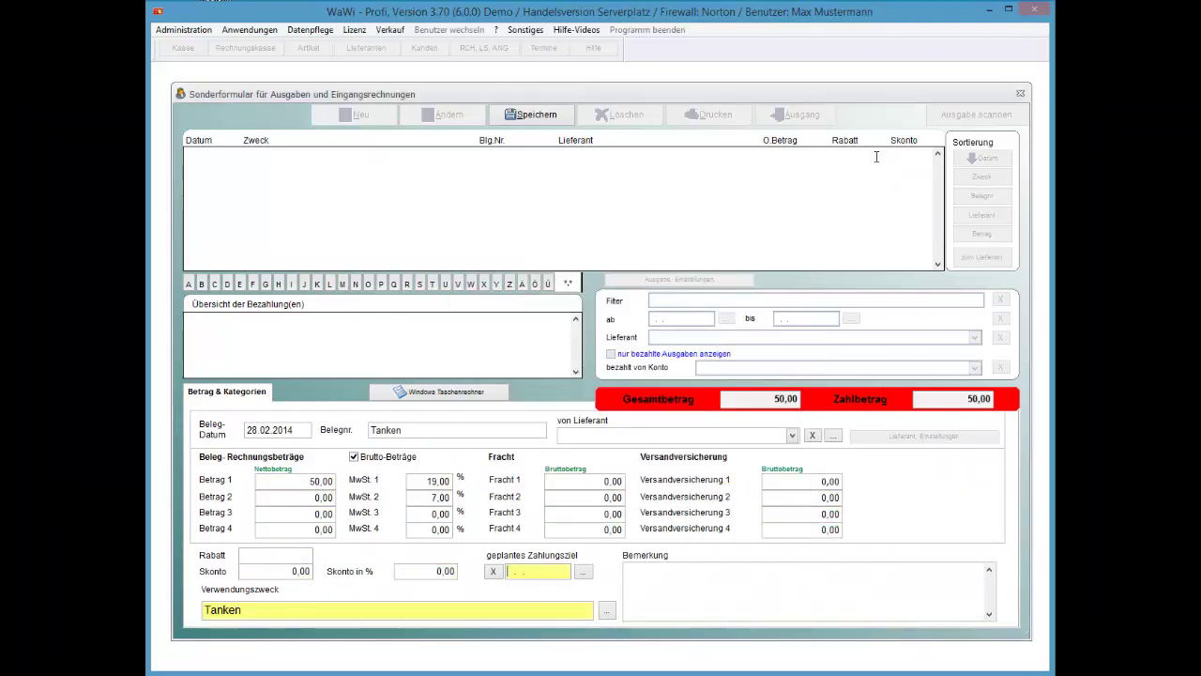
pyautogui.hotkey('alt', 's')
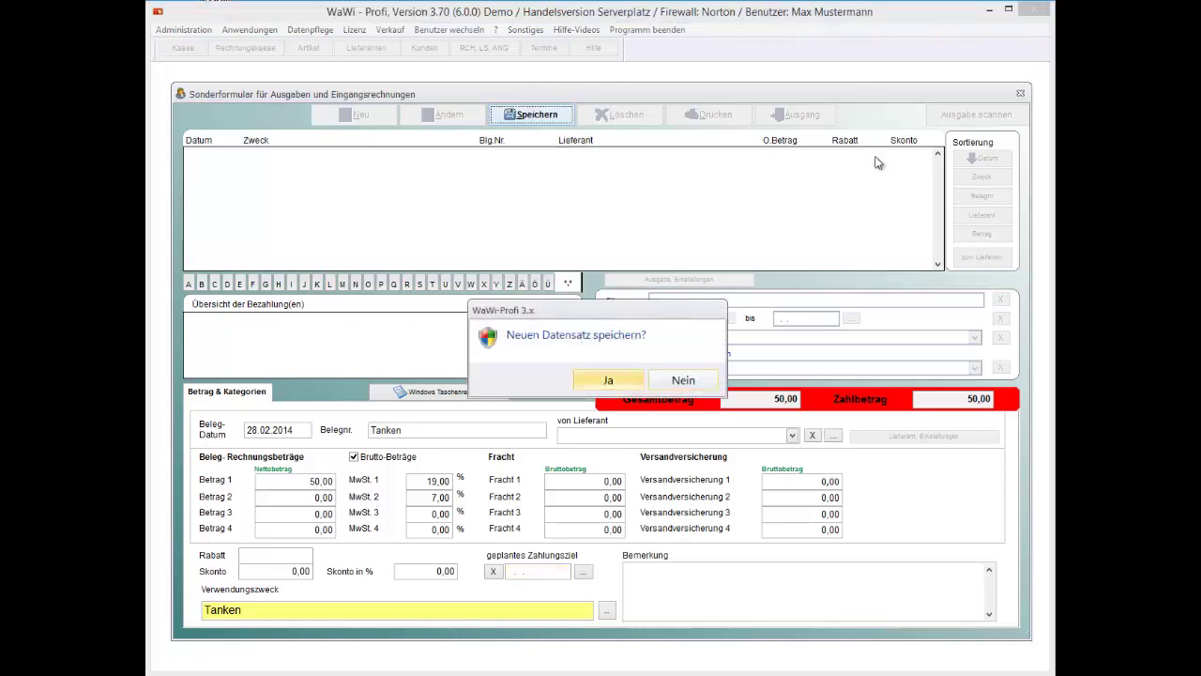
pyautogui.press('Return')
# Start a new payment for the Tanken expense with Testkonto as the Ausgabeort
pyautogui.hotkey('alt', 'b')
pyautogui.hotkey('alt', 'n')
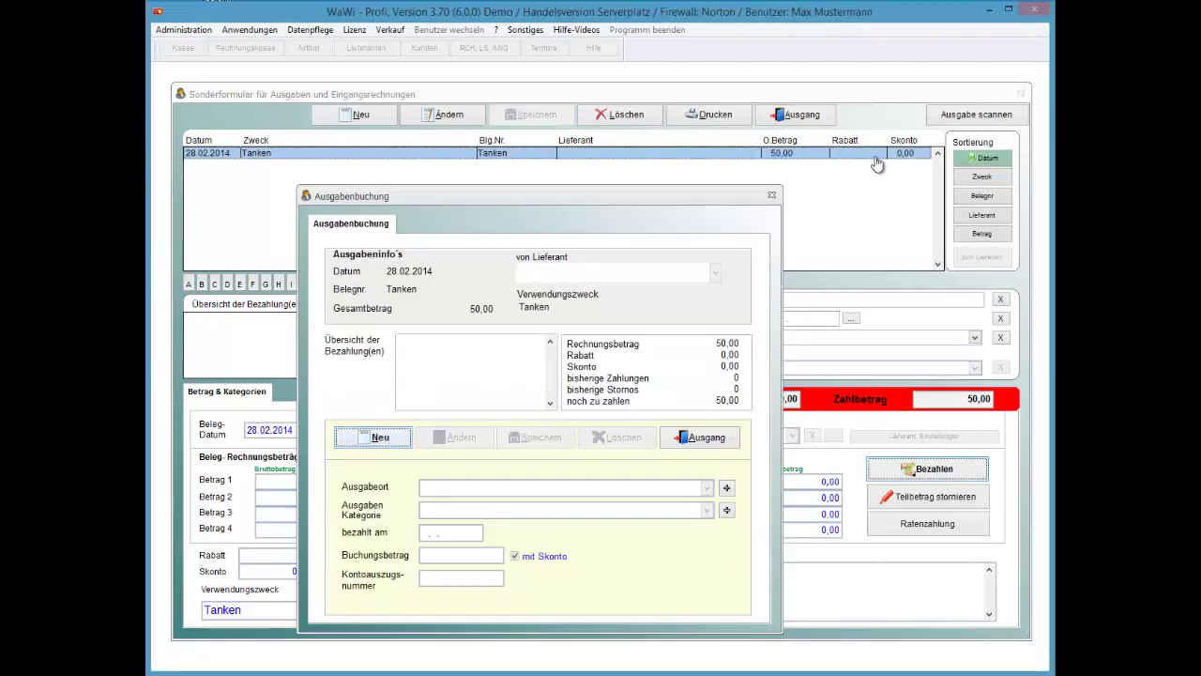
pyautogui.press('Down')
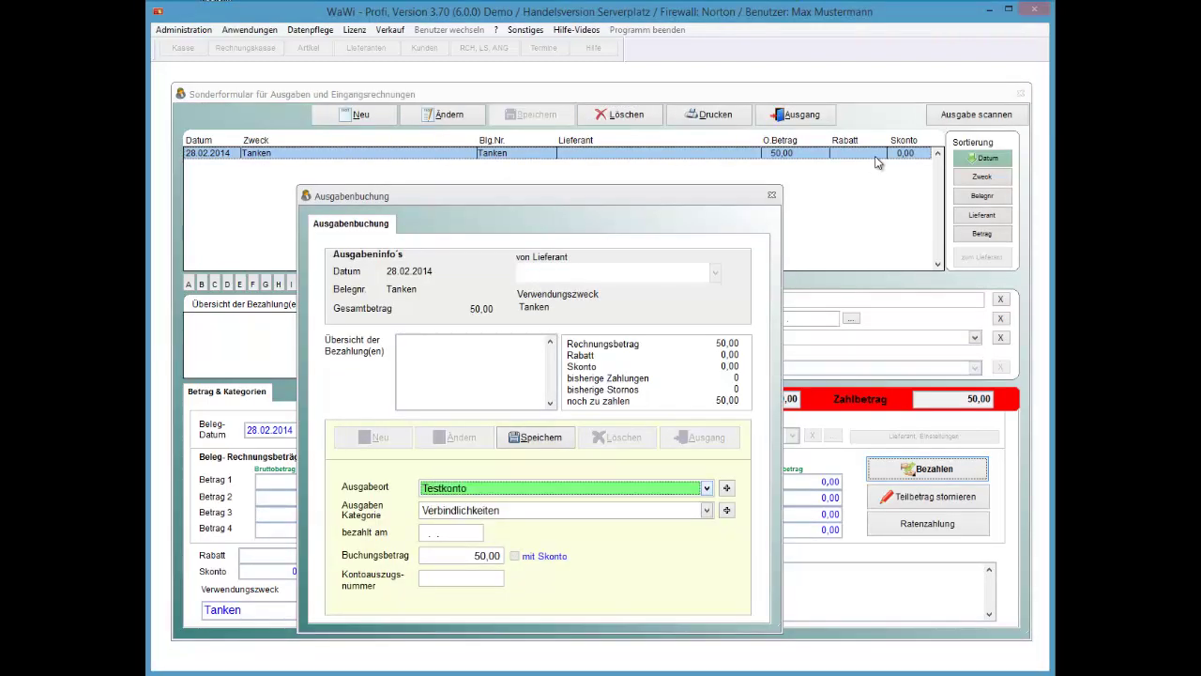
pyautogui.hotkey('alt', 'Down')
pyautogui.press('Return')
pyautogui.press('Tab')
# Choose Sonstige Ausgaben as the payment's expense category
pyautogui.hotkey('alt', 'Down')
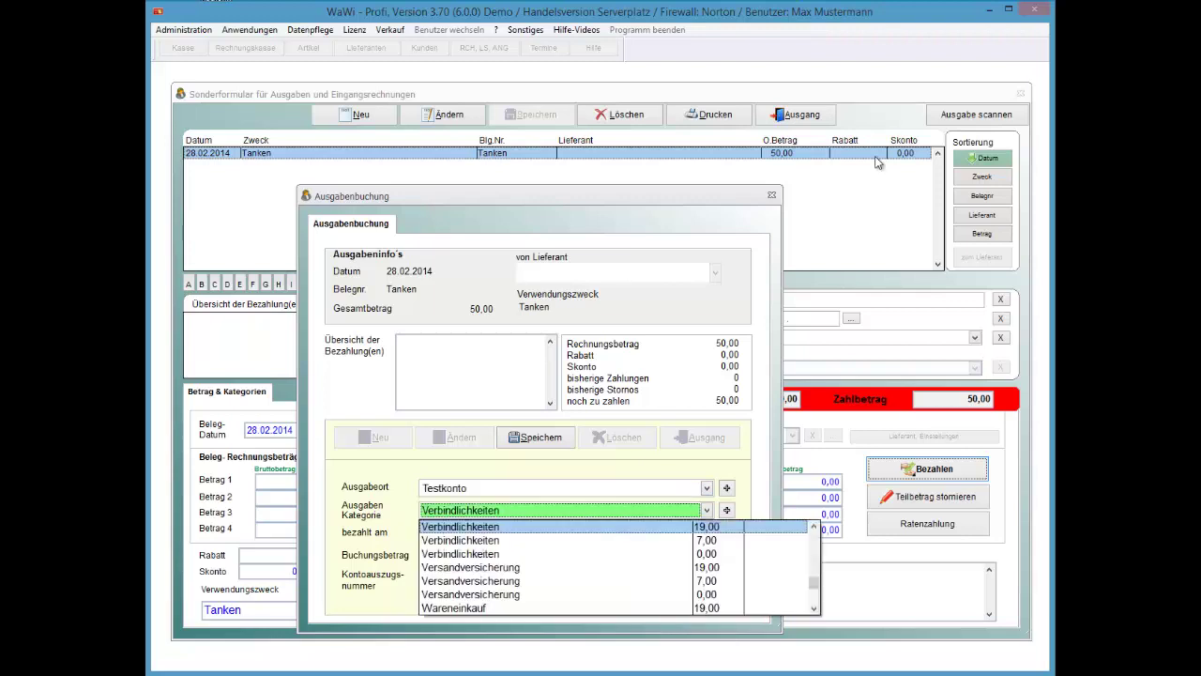
pyautogui.press('Up')
pyautogui.press('Down')
pyautogui.press('Down')
pyautogui.press('Down')
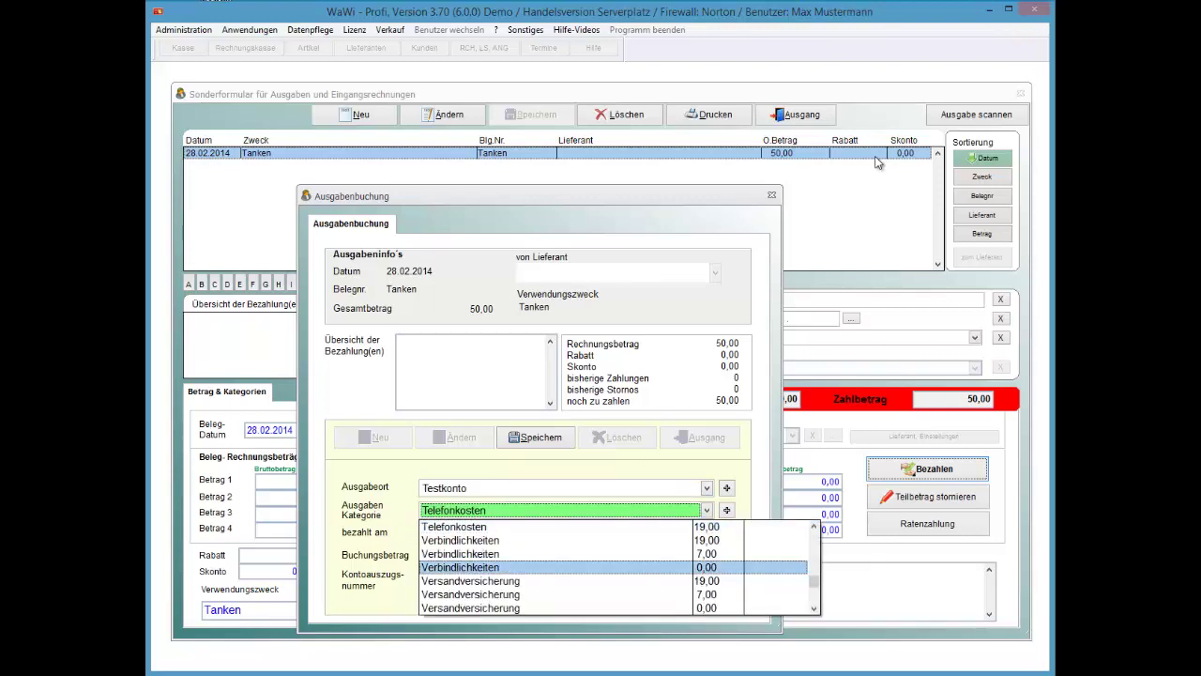
pyautogui.press('Down')
pyautogui.press('Down')
pyautogui.press('Down')
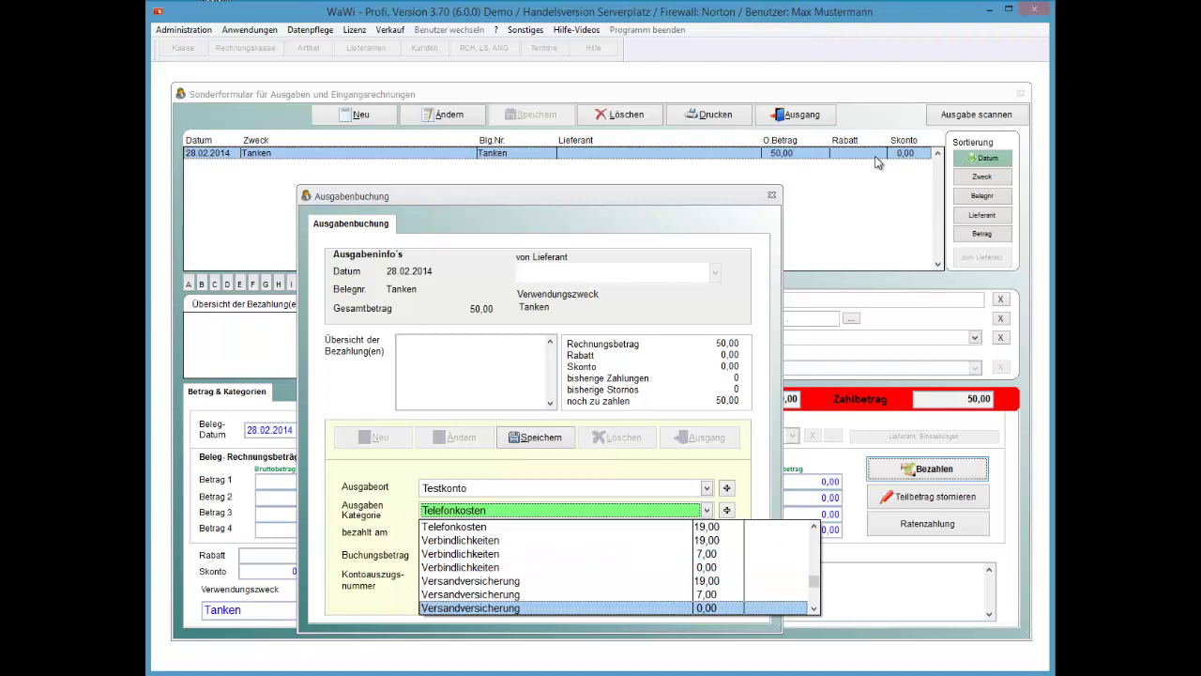
pyautogui.press('s')
pyautogui.press('Return')
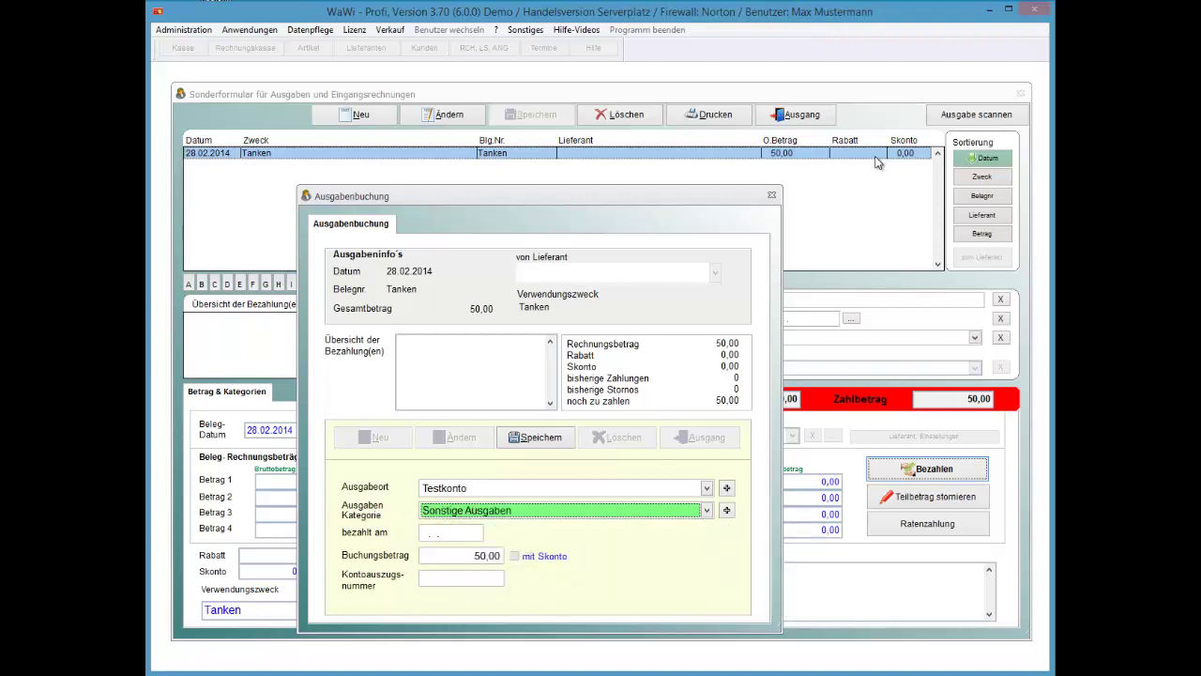
# Set the payment date to 28.02.2014, save the payment and leave the Ausgabenbuchung dialog
pyautogui.press('Tab')
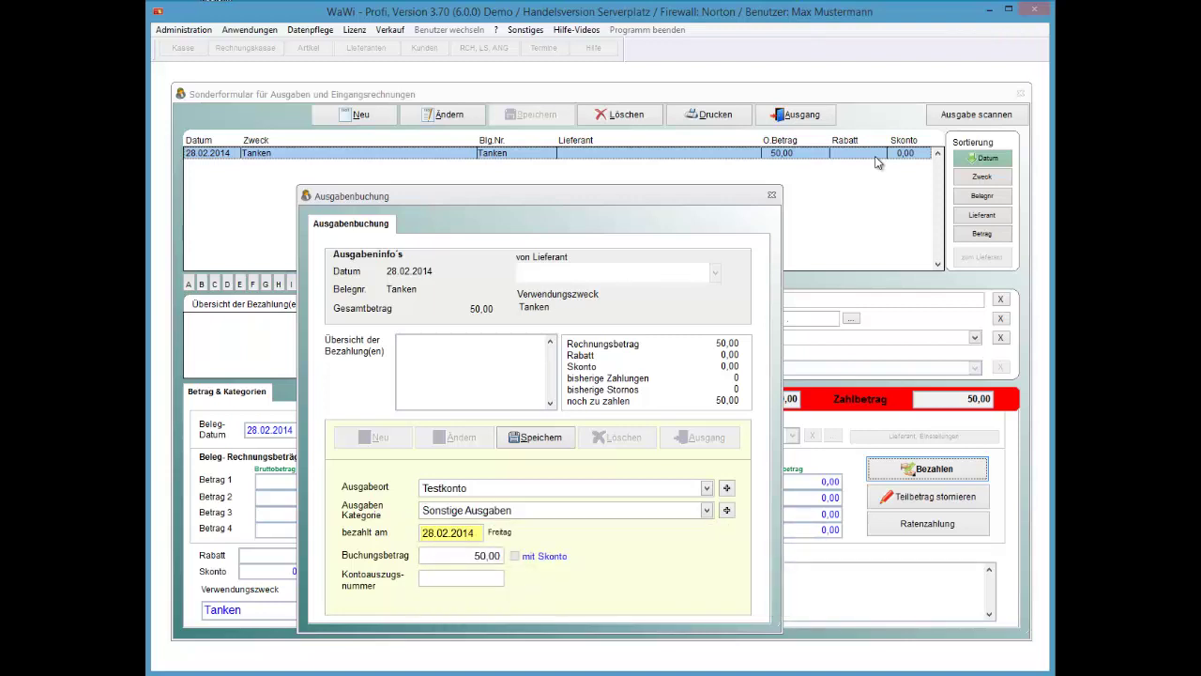
pyautogui.hotkey('alt', 's')
pyautogui.press('Return')
pyautogui.hotkey('alt', 'a')
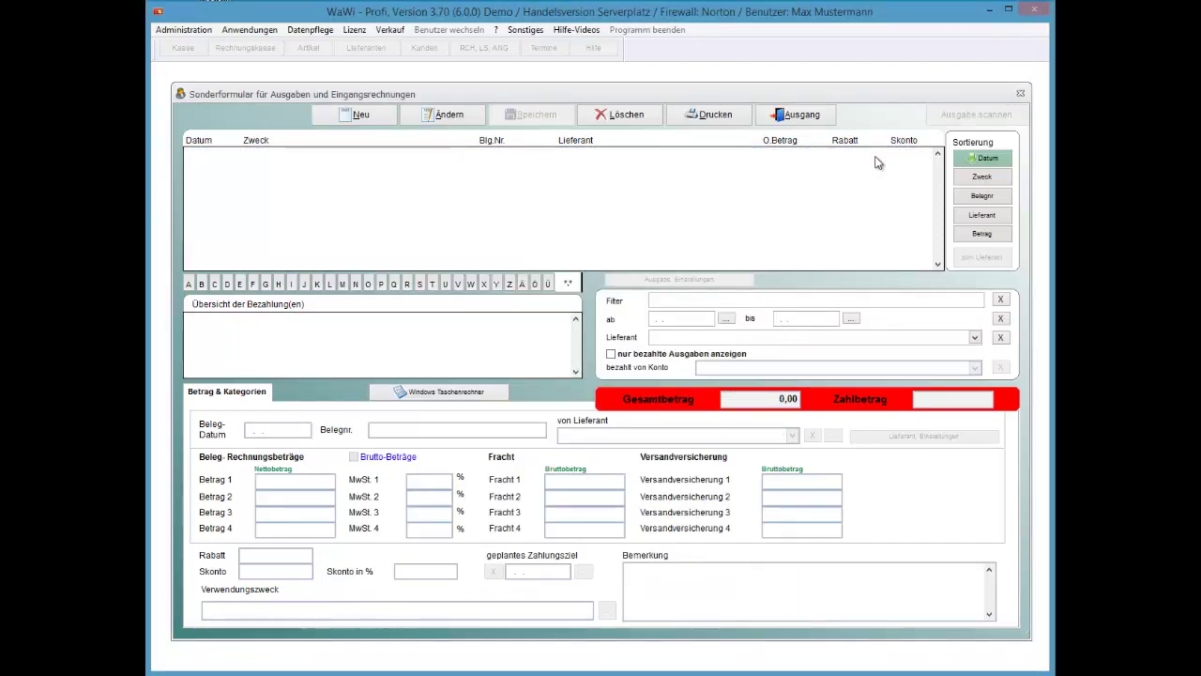
# Display only the paid expenses to check the Tanken entry and leave the expenses form
pyautogui.press('space')
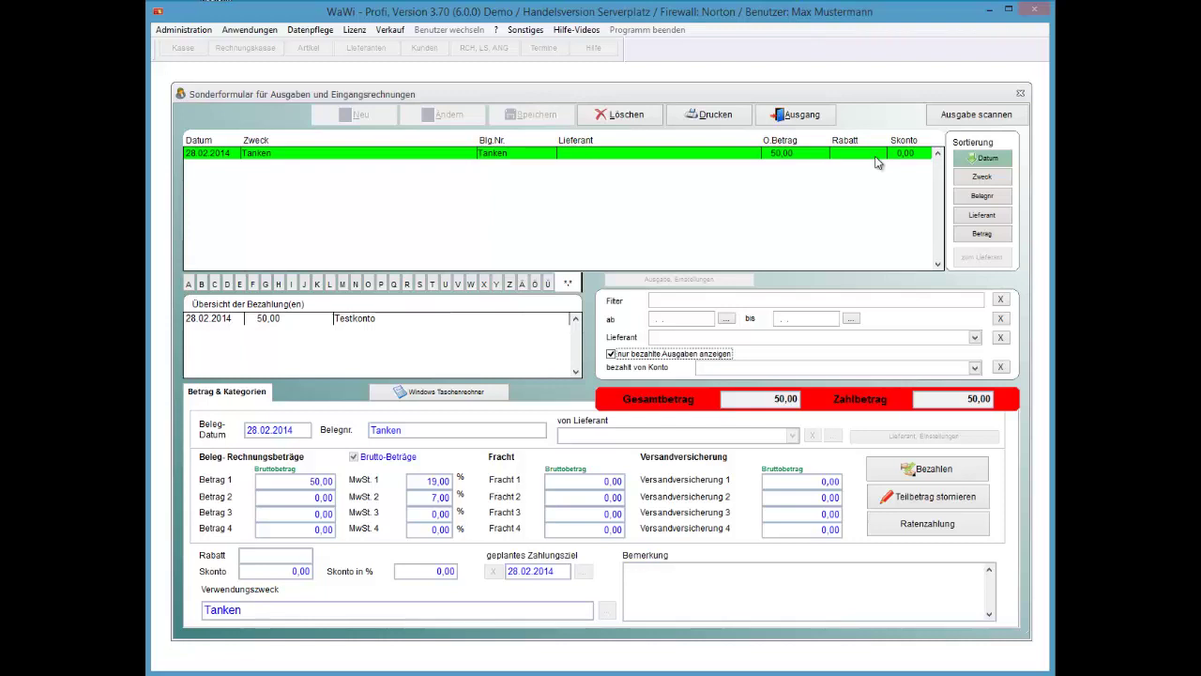
pyautogui.hotkey('alt', 'a')
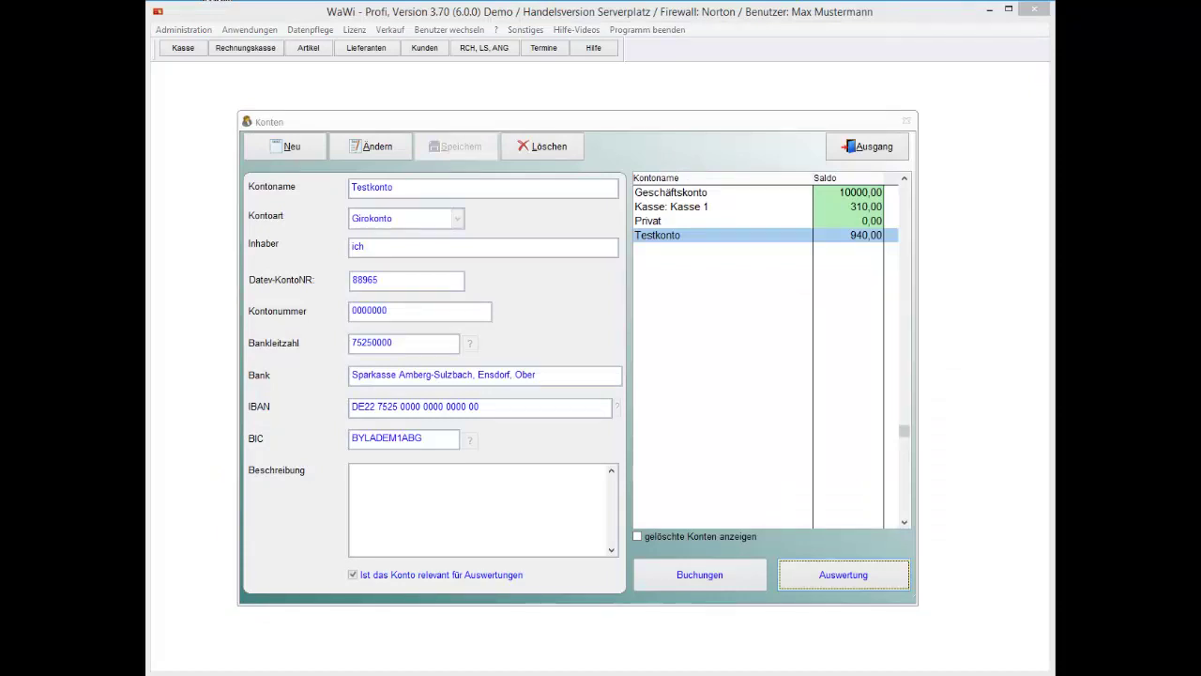
# Open the Auswertung from the accounts overview and choose aktuelles Jahr as its period
pyautogui.click(689, 220)
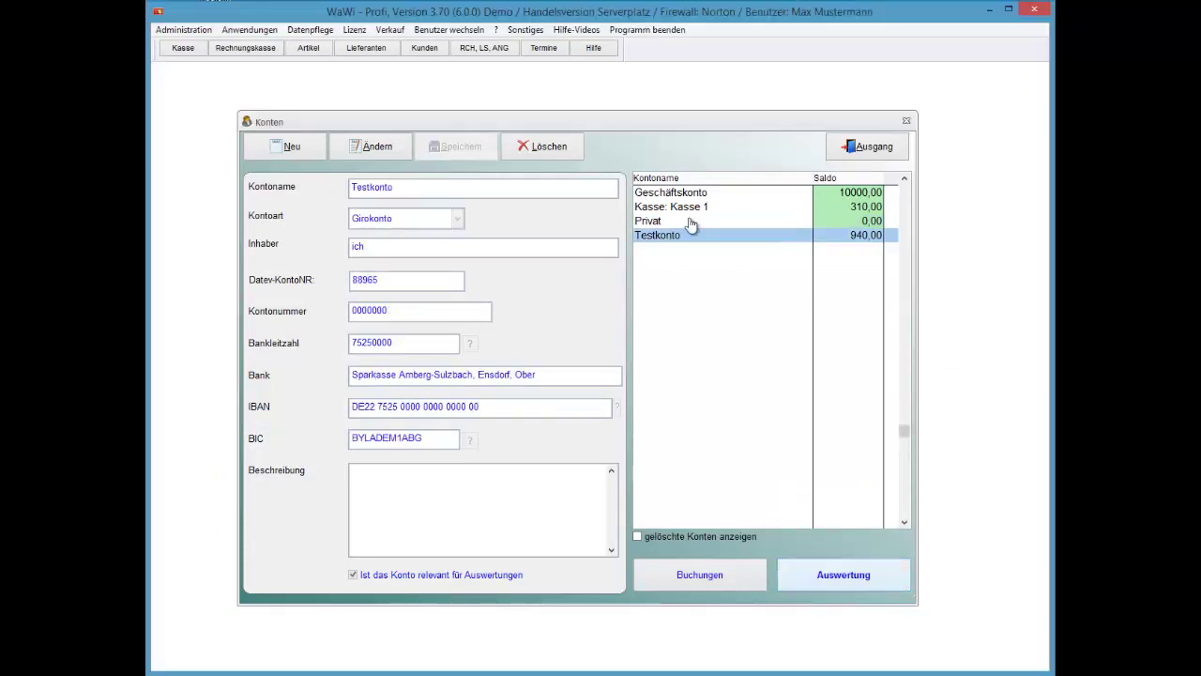
pyautogui.press('Return')
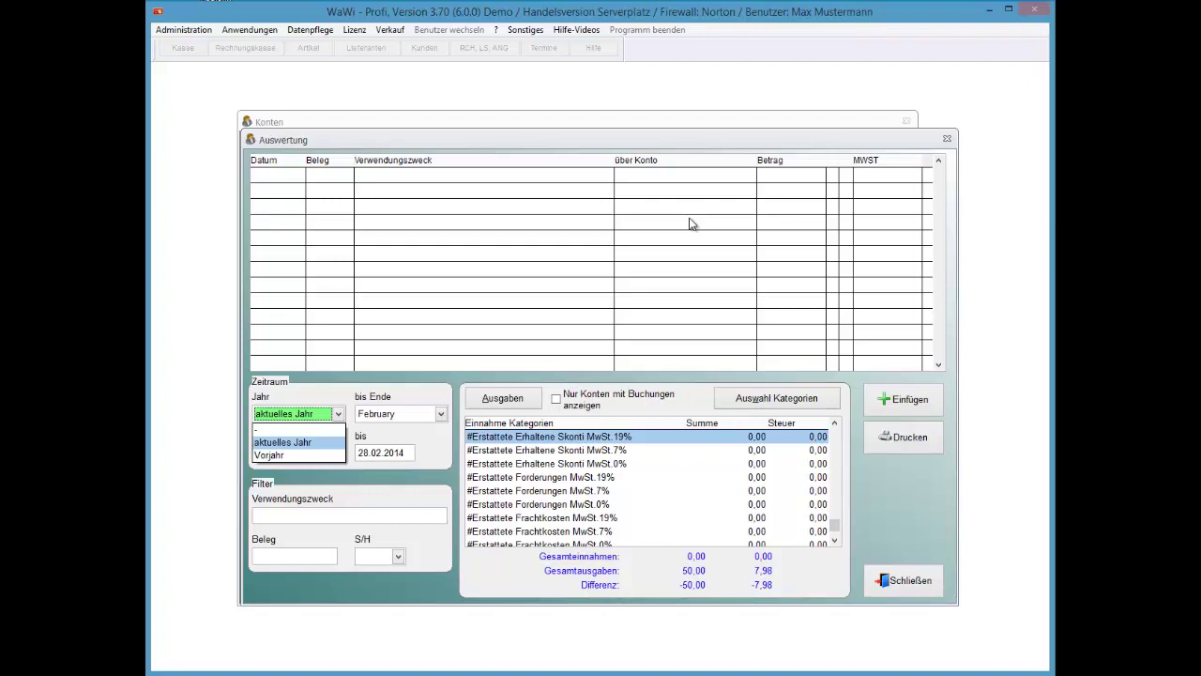
pyautogui.press('Return')
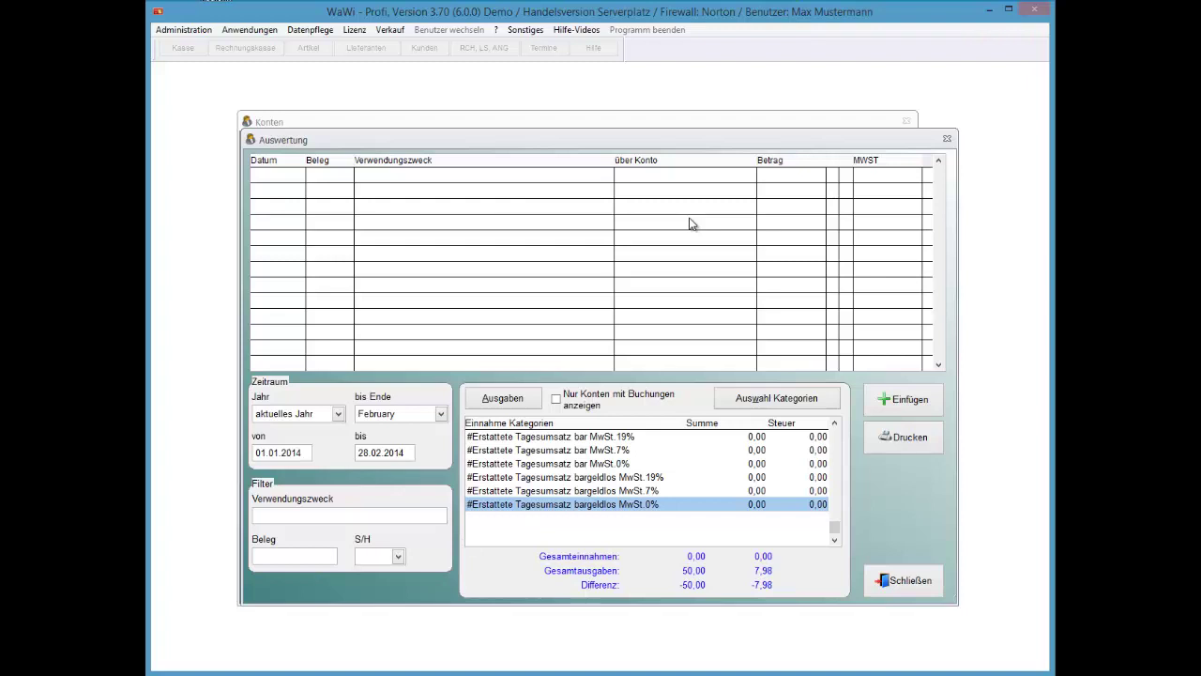
# Restrict the category list in the Auswertung to accounts that have bookings
pyautogui.scroll(3, 690, 223)
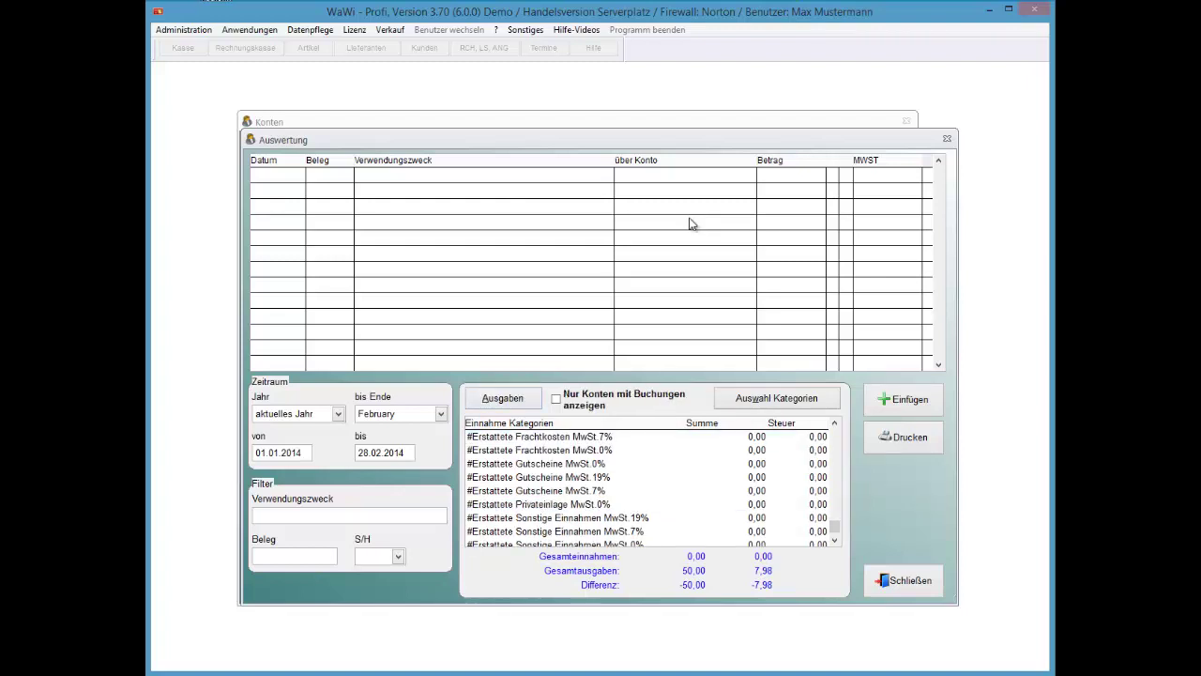
pyautogui.scroll(2, 690, 223)
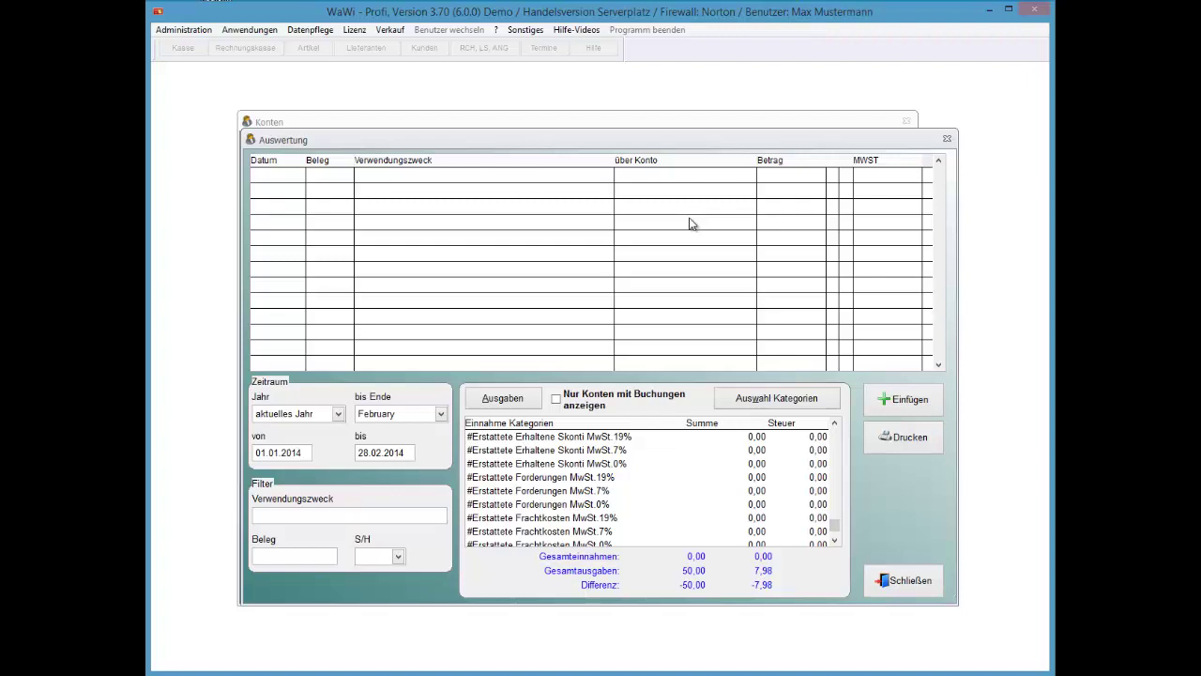
pyautogui.press('space')
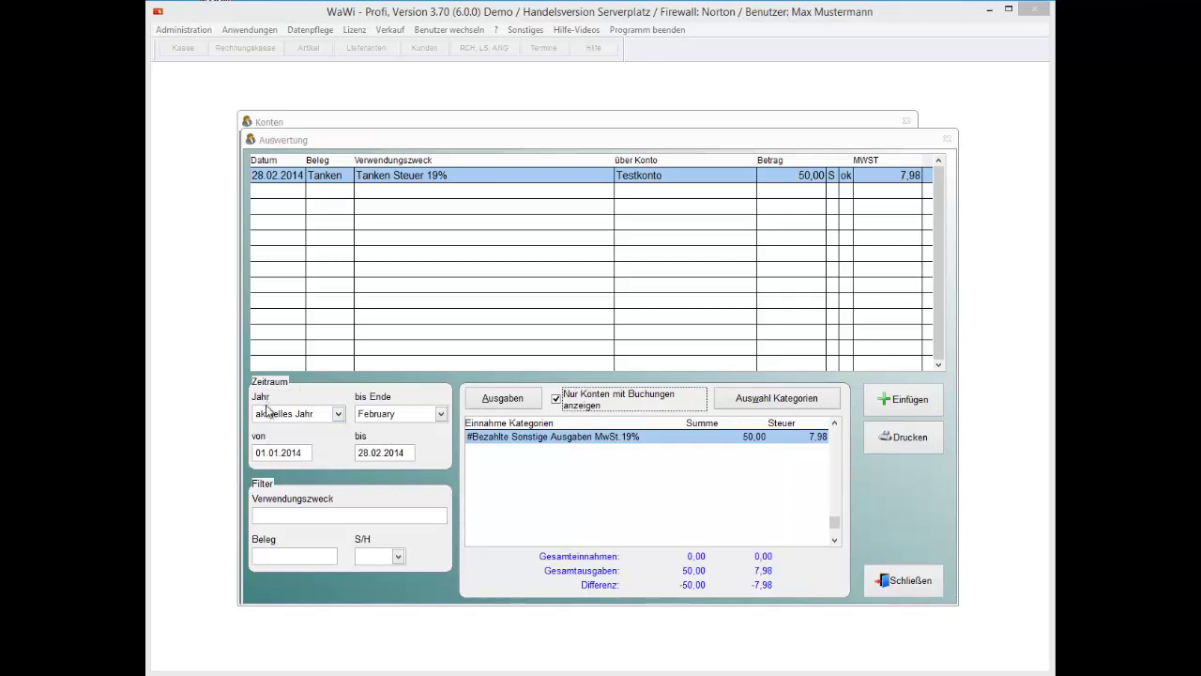
# Leave the Zeitraum settings as they are and filter the evaluation by the Verwendungszweck "tanken"
pyautogui.click(314, 422)
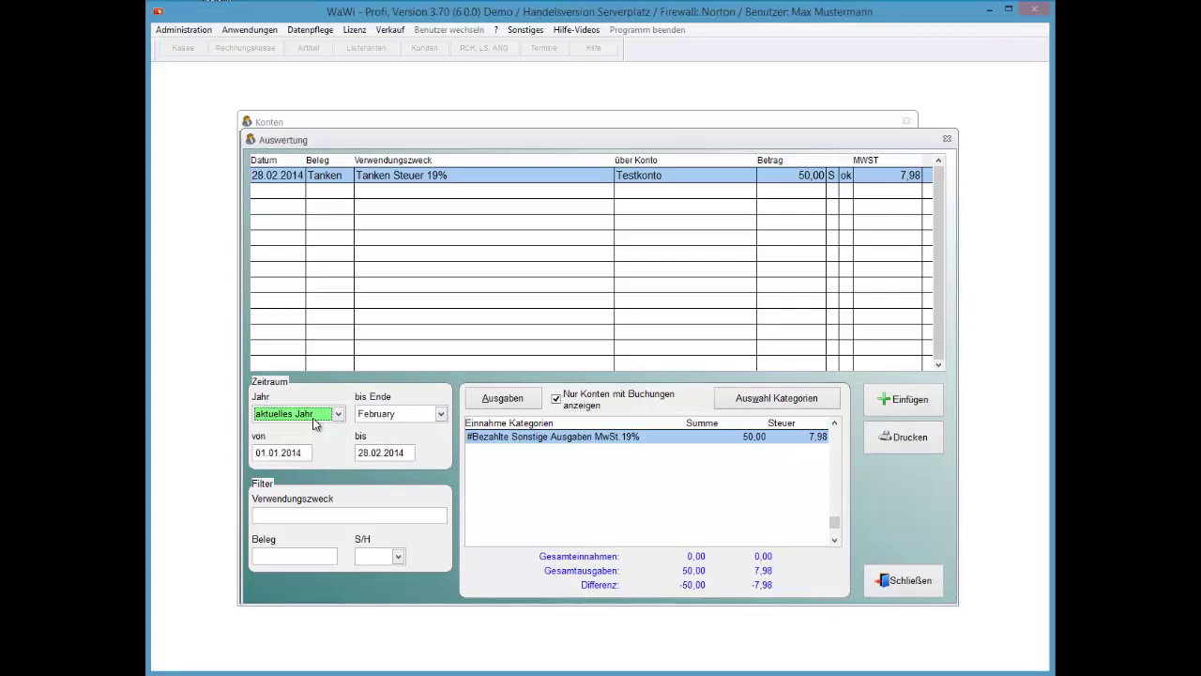
pyautogui.press('Tab')
pyautogui.click(313, 419)
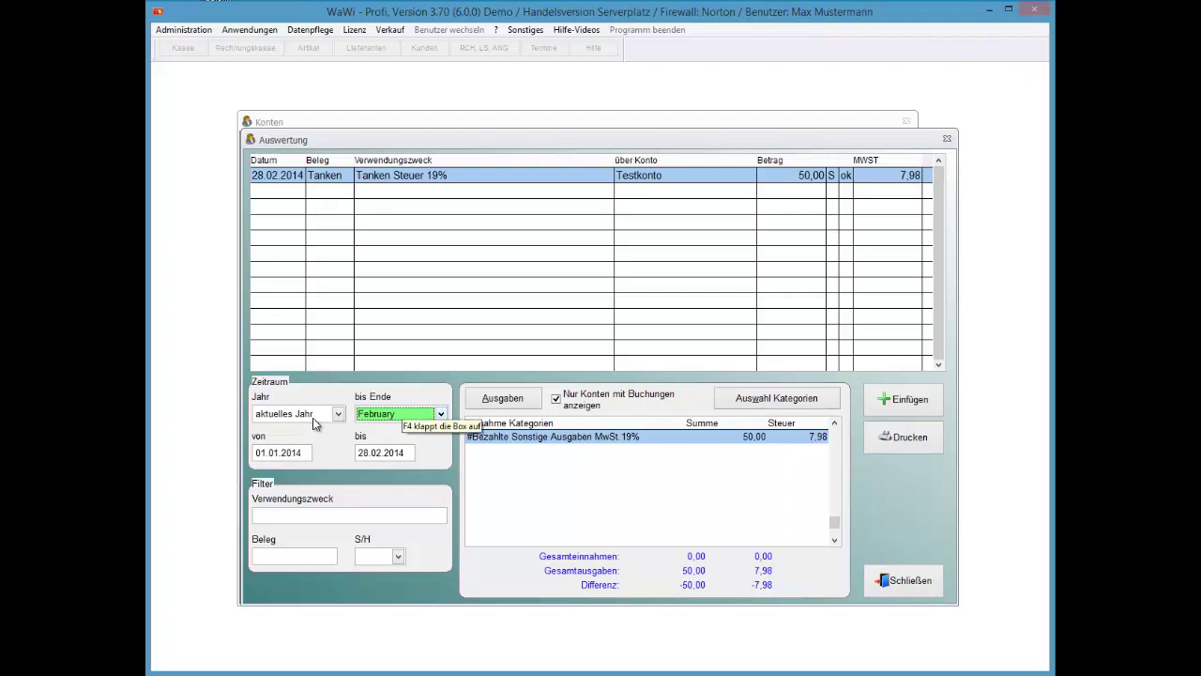
pyautogui.press('Tab')
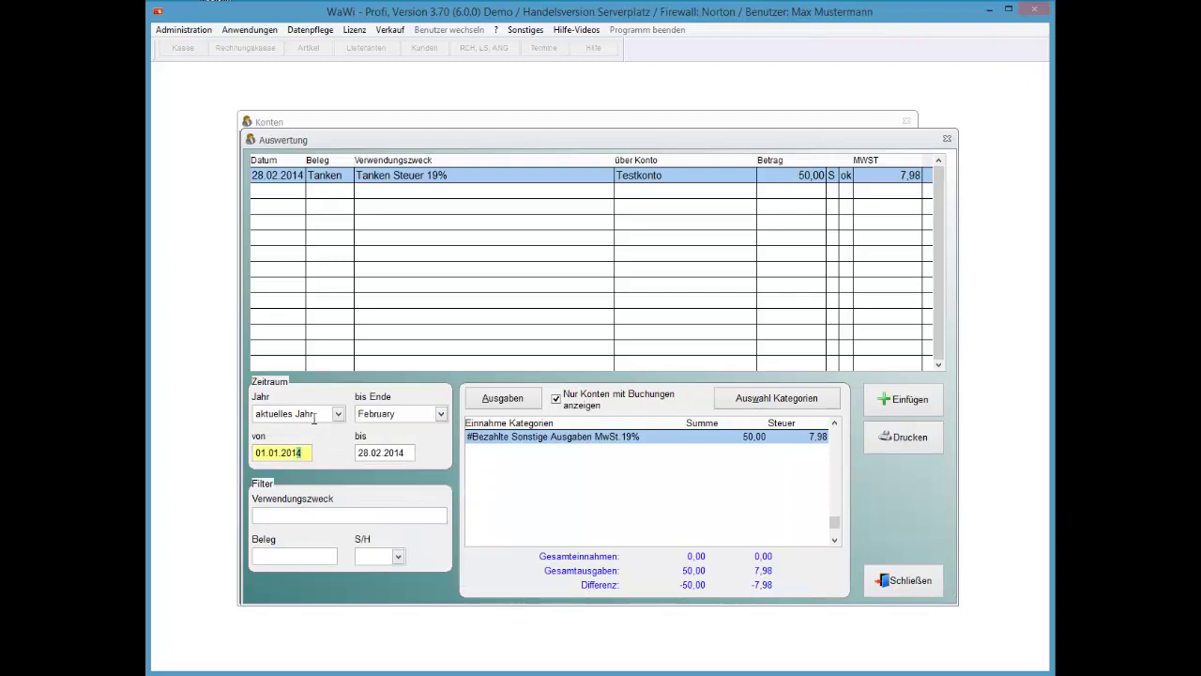
pyautogui.press('Tab')
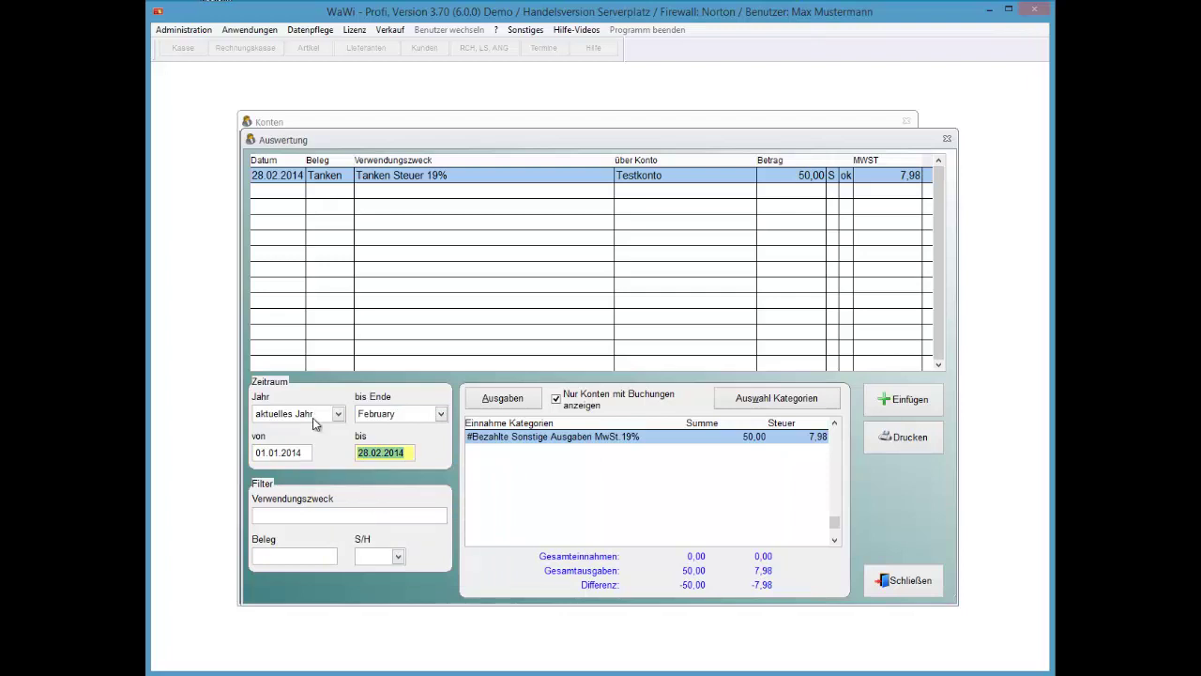
pyautogui.press('Tab')
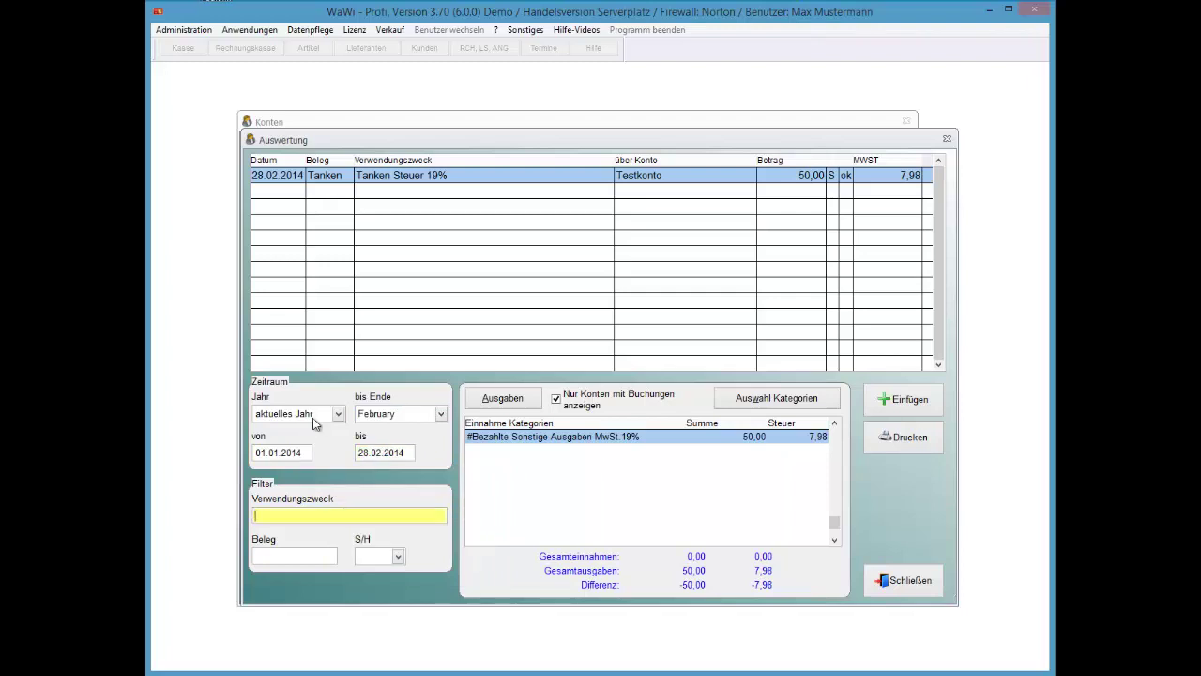
pyautogui.write('tank')
pyautogui.write('en')
# Replace the Verwendungszweck filter with "franken", and clear the filter again
pyautogui.hotkey('shift', 'Left')
pyautogui.hotkey('shift', 'Left')
pyautogui.hotkey('shift', 'Left')
pyautogui.hotkey('shift', 'Left')
pyautogui.hotkey('shift', 'Left')
pyautogui.hotkey('shift', 'Left')
pyautogui.hotkey('shift', 'Left')
pyautogui.hotkey('shift', 'Left')
pyautogui.write('franken')
pyautogui.press('Tab')
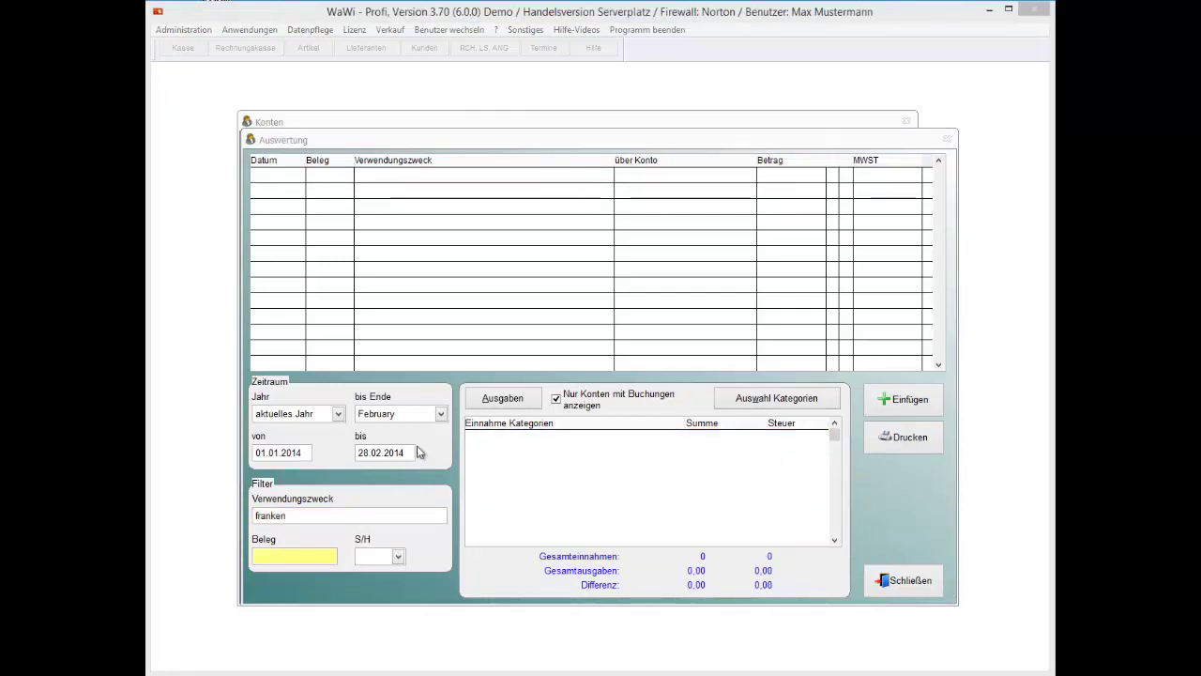
pyautogui.click(258, 522)
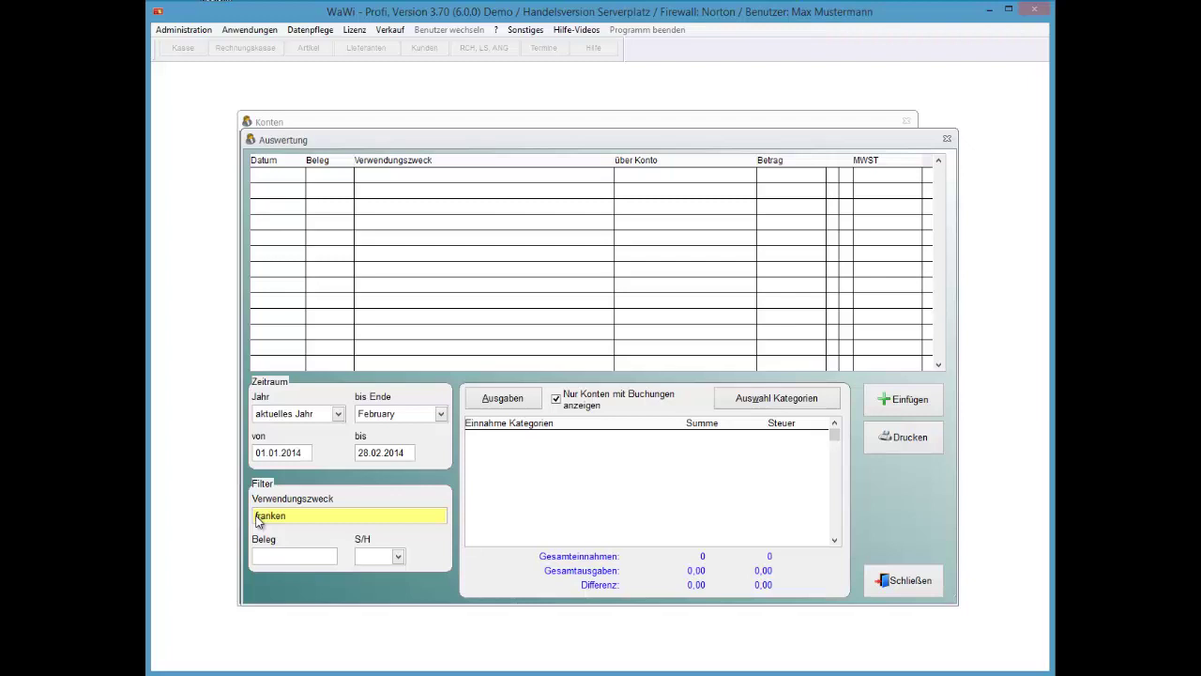
pyautogui.press('Return')
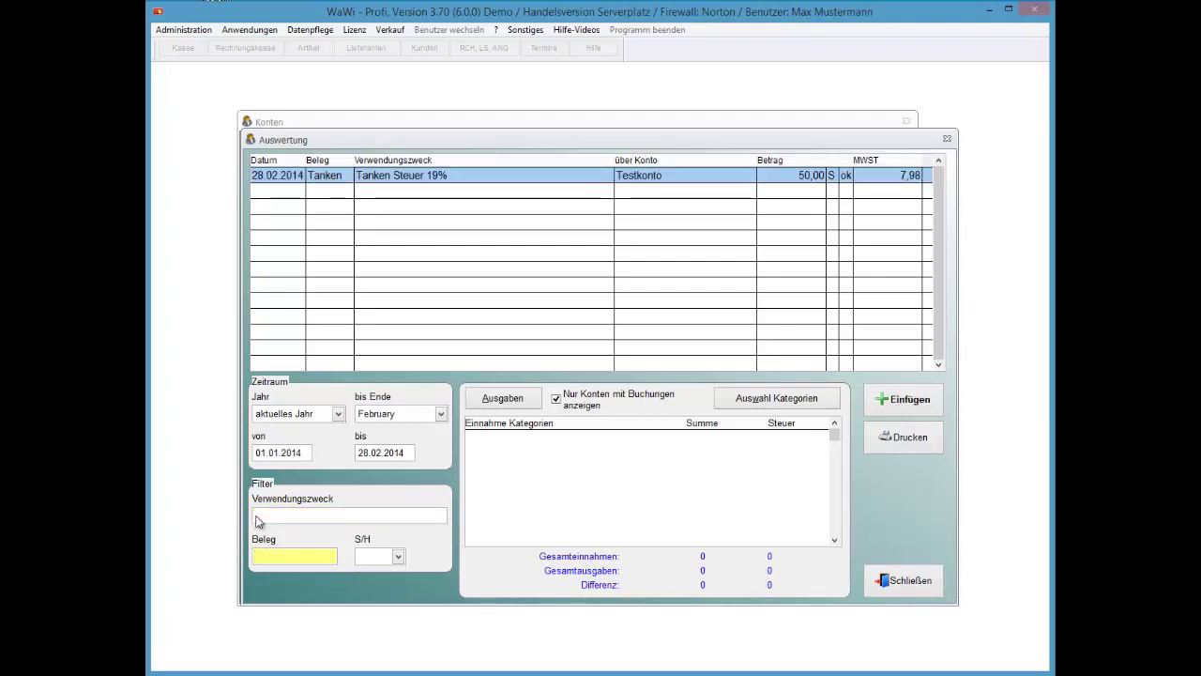
# Switch the category list between income and expenses and leave it on the Ausgaben Kategorien
pyautogui.click(503, 400)
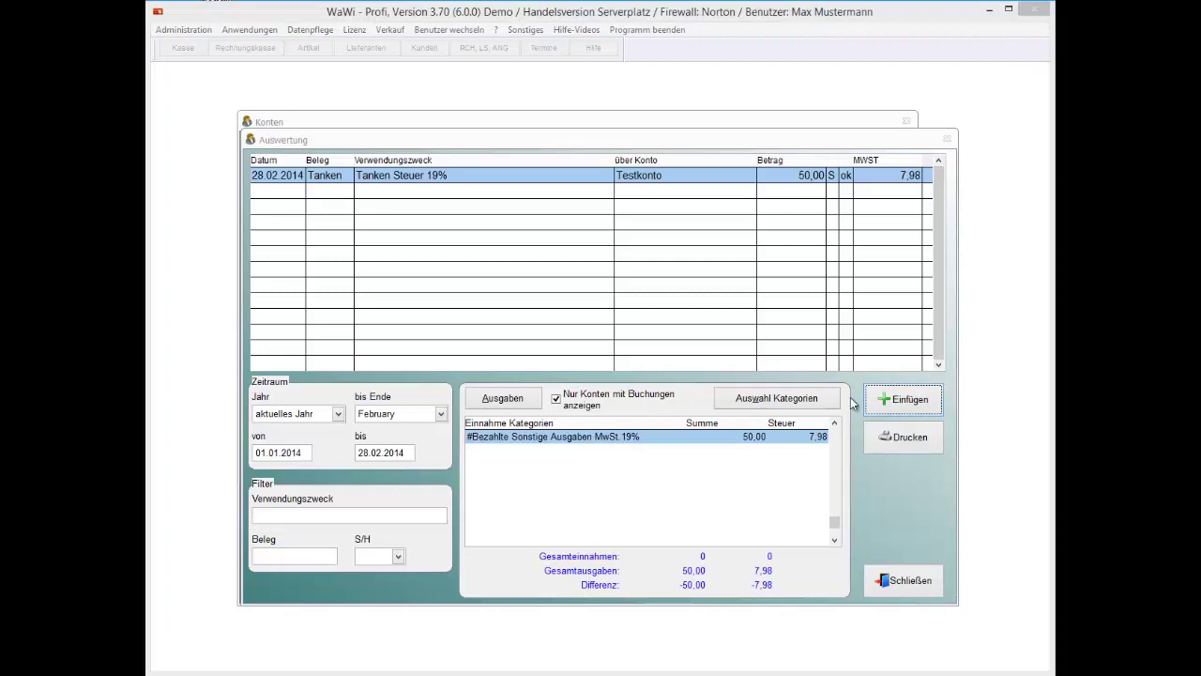
pyautogui.click(503, 400)
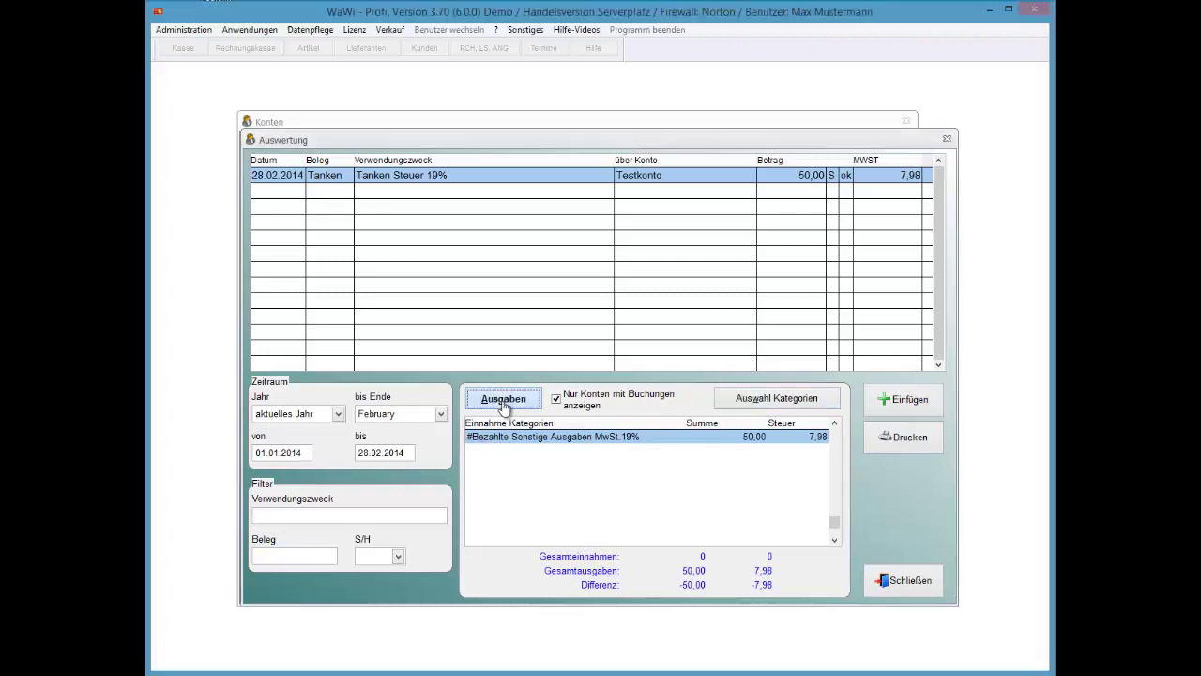
pyautogui.click(503, 400)
pyautogui.click(503, 400)
pyautogui.click(504, 399)
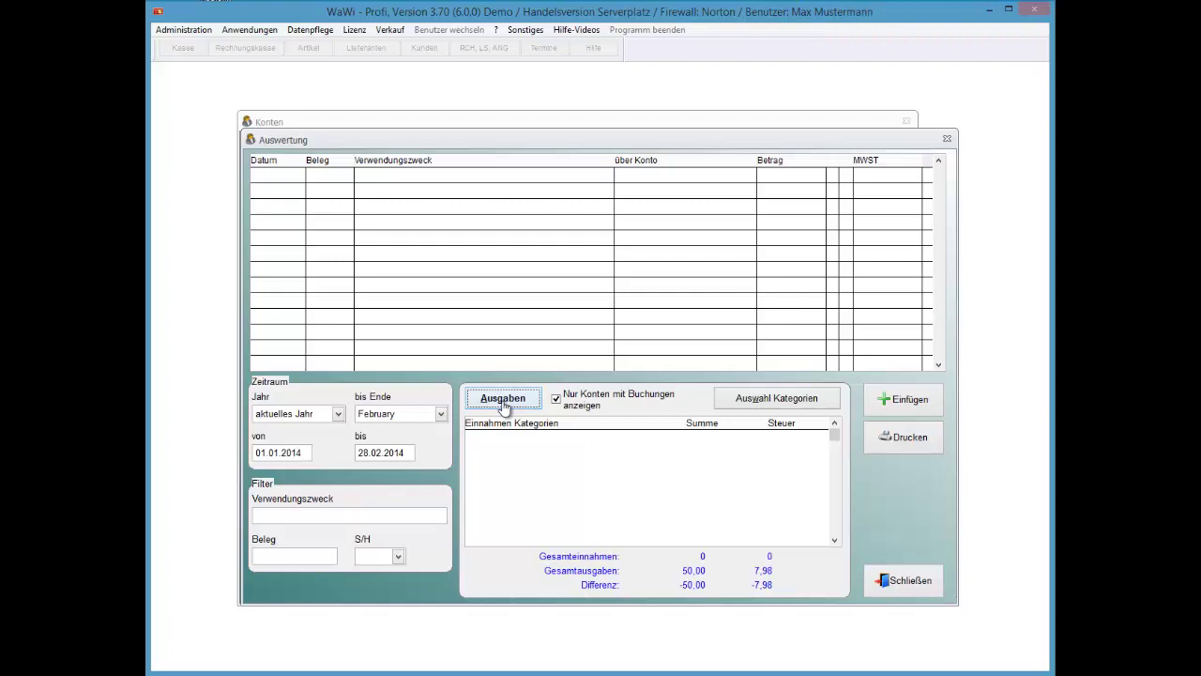
pyautogui.click(504, 401)
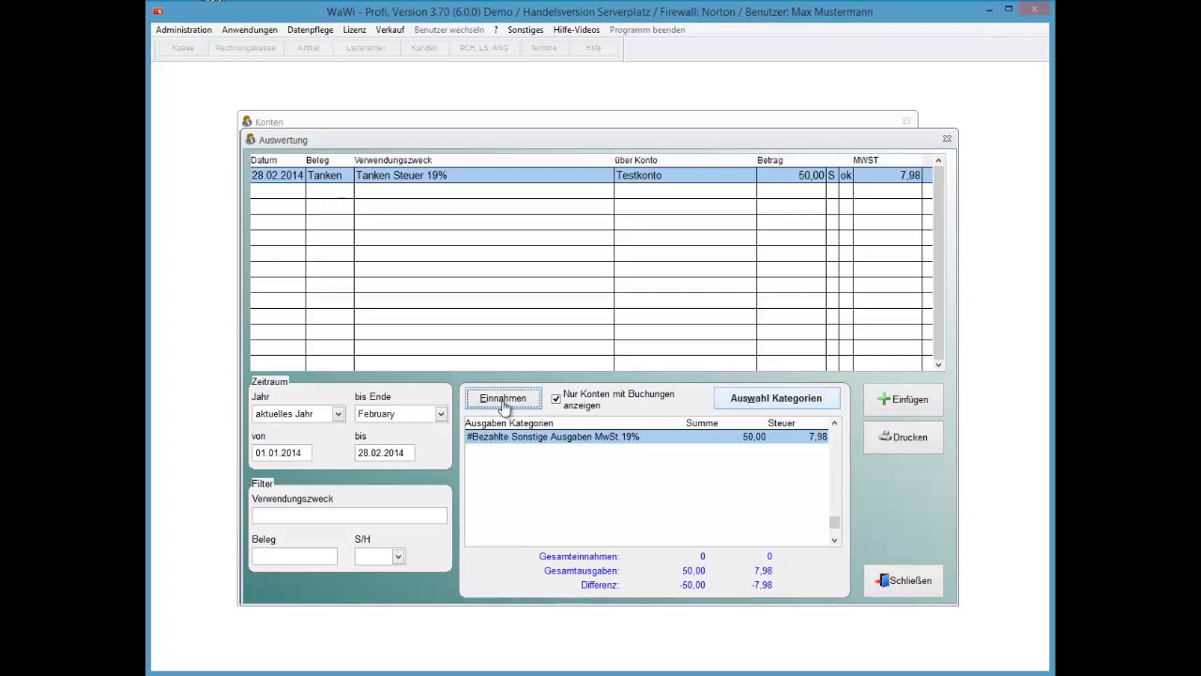
# Deselect all categories, select only the three #Bezahlte Frachtkosten entries and apply this selection to the evaluation
pyautogui.hotkey('alt', 'w')
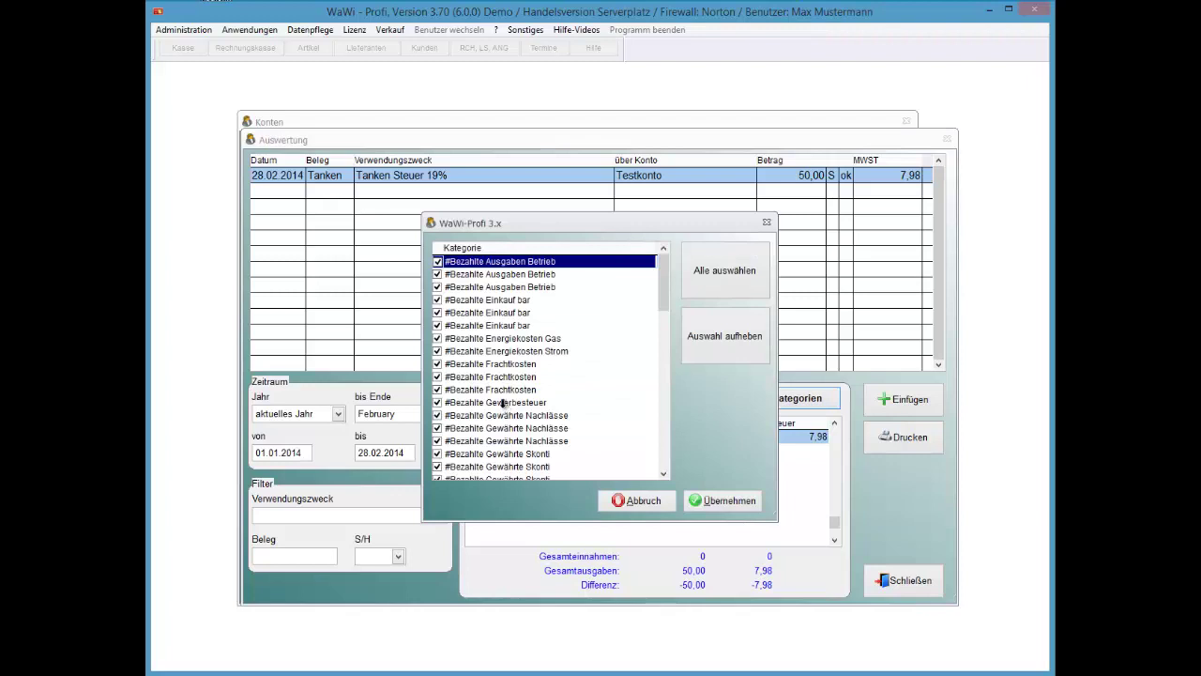
pyautogui.scroll(-10, 503, 406)
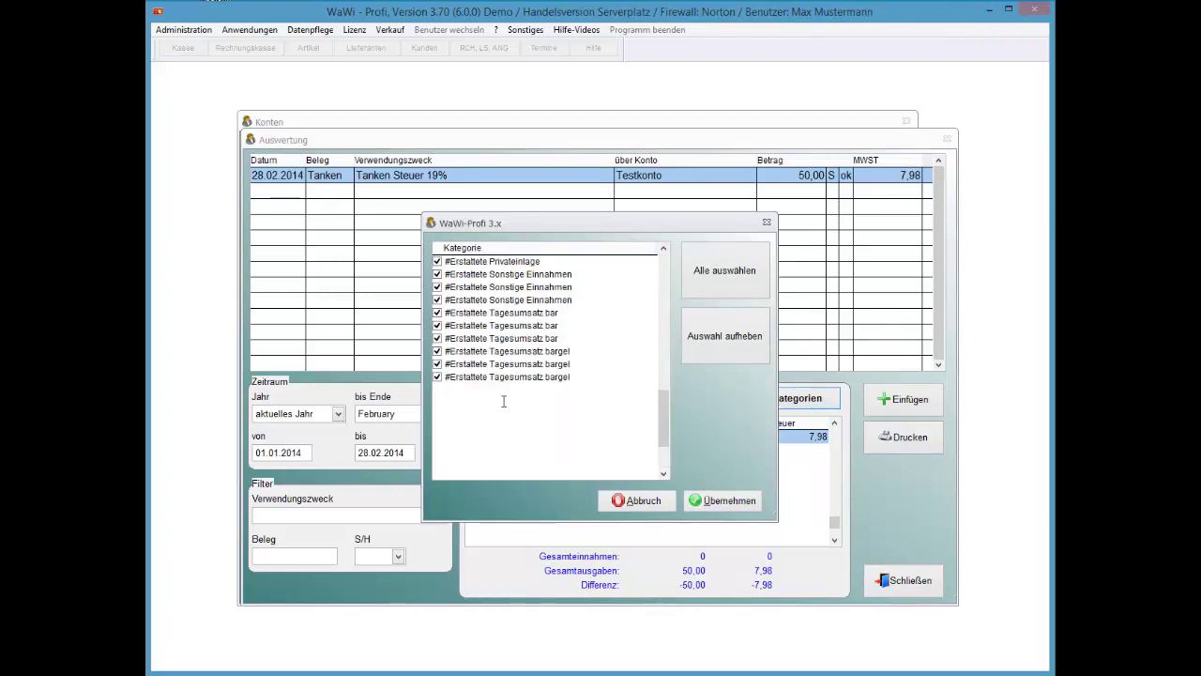
pyautogui.scroll(12, 503, 406)
pyautogui.scroll(5, 504, 406)
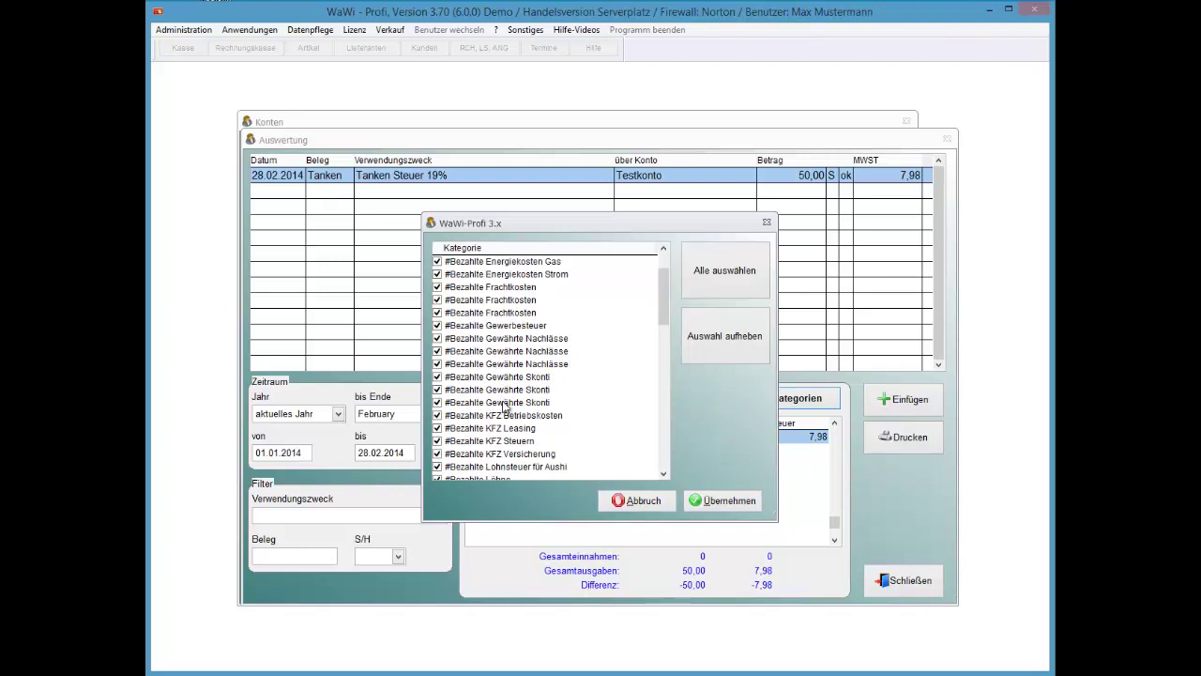
pyautogui.click(724, 335)
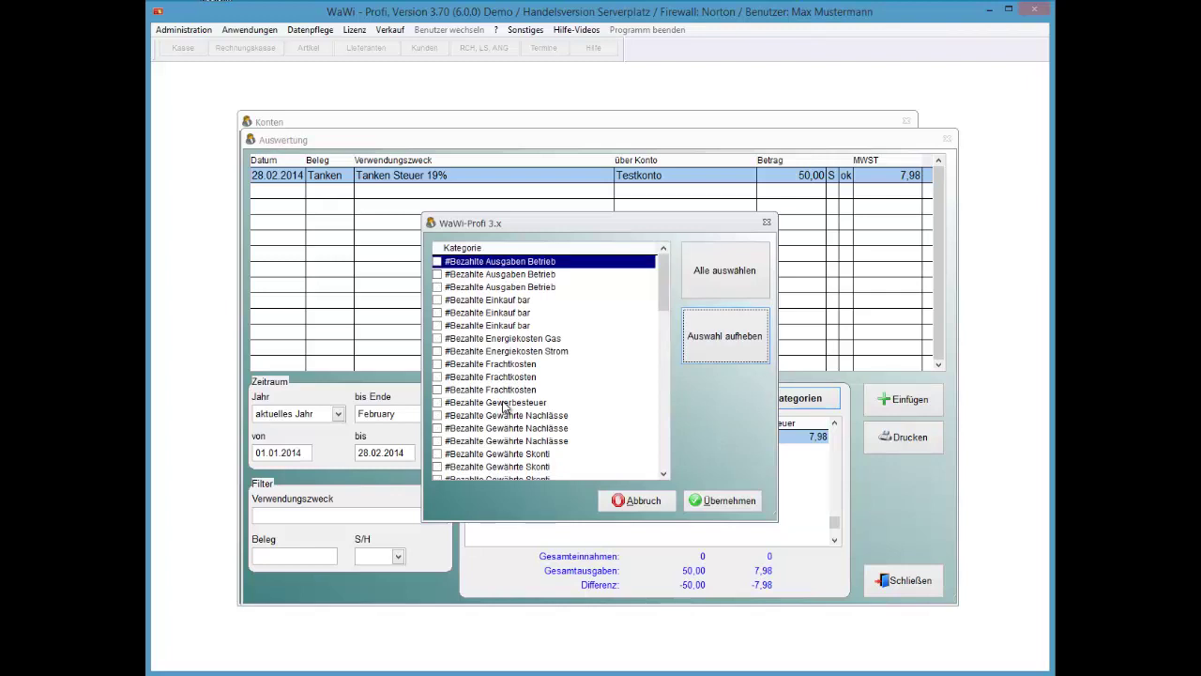
pyautogui.click(437, 389)
pyautogui.click(437, 377)
pyautogui.click(438, 363)
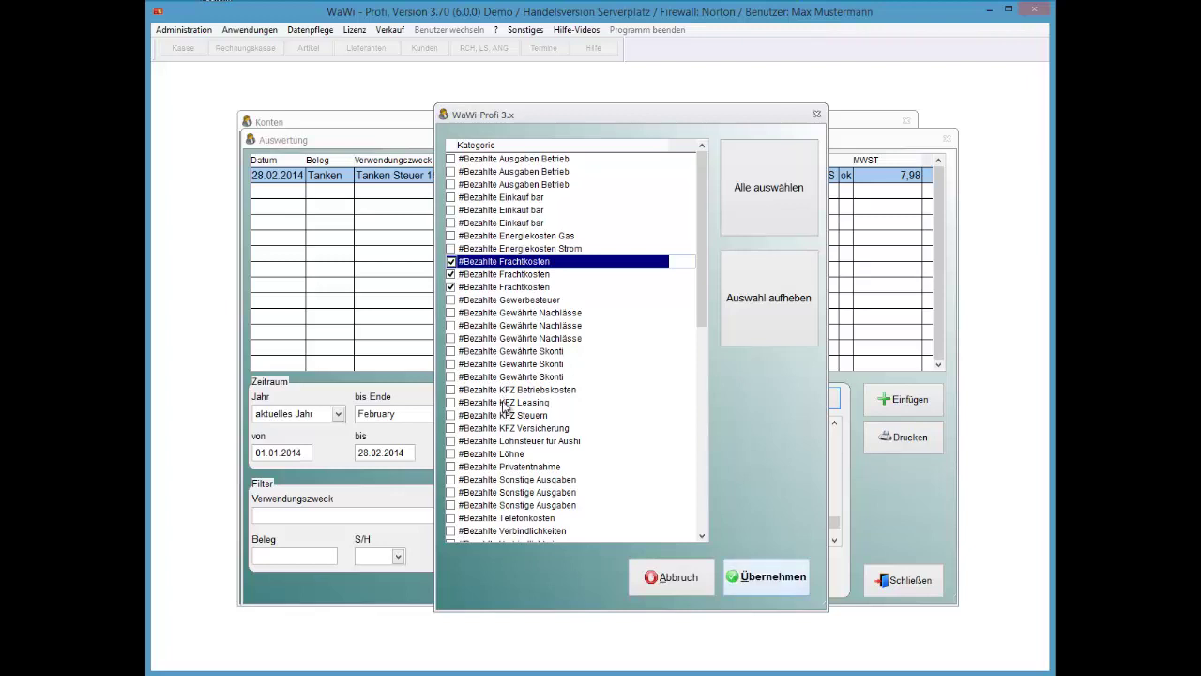
pyautogui.press('Return')
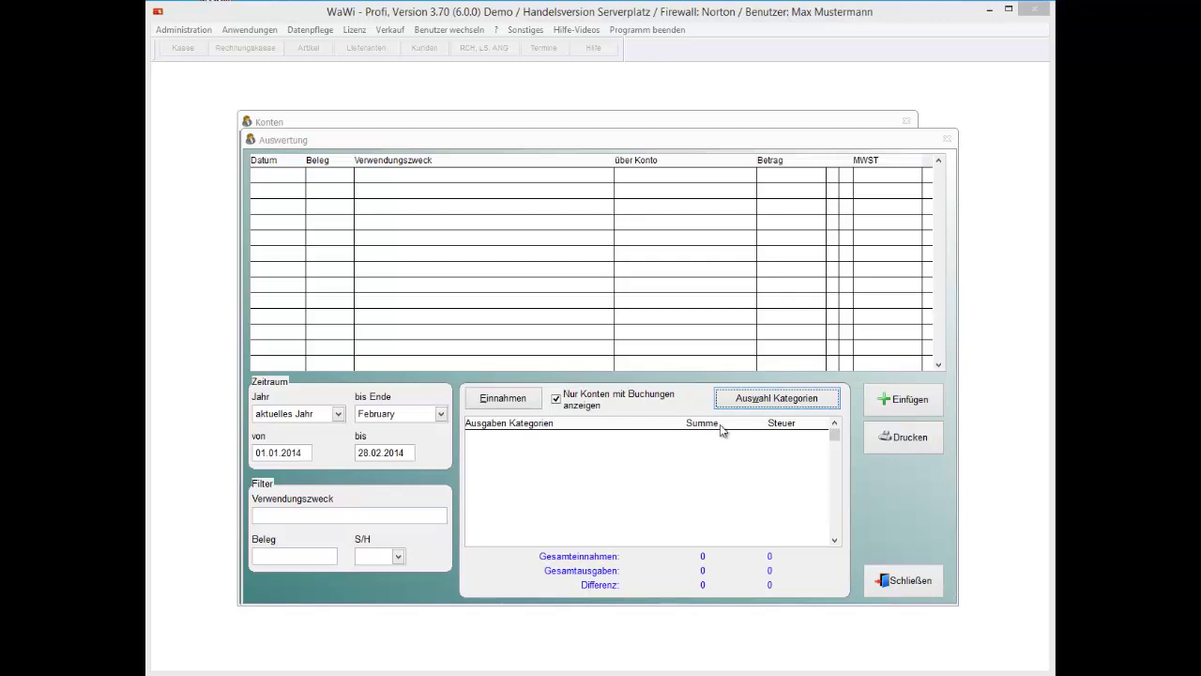
# Reselect all categories for the evaluation and apply the selection
pyautogui.click(767, 398)
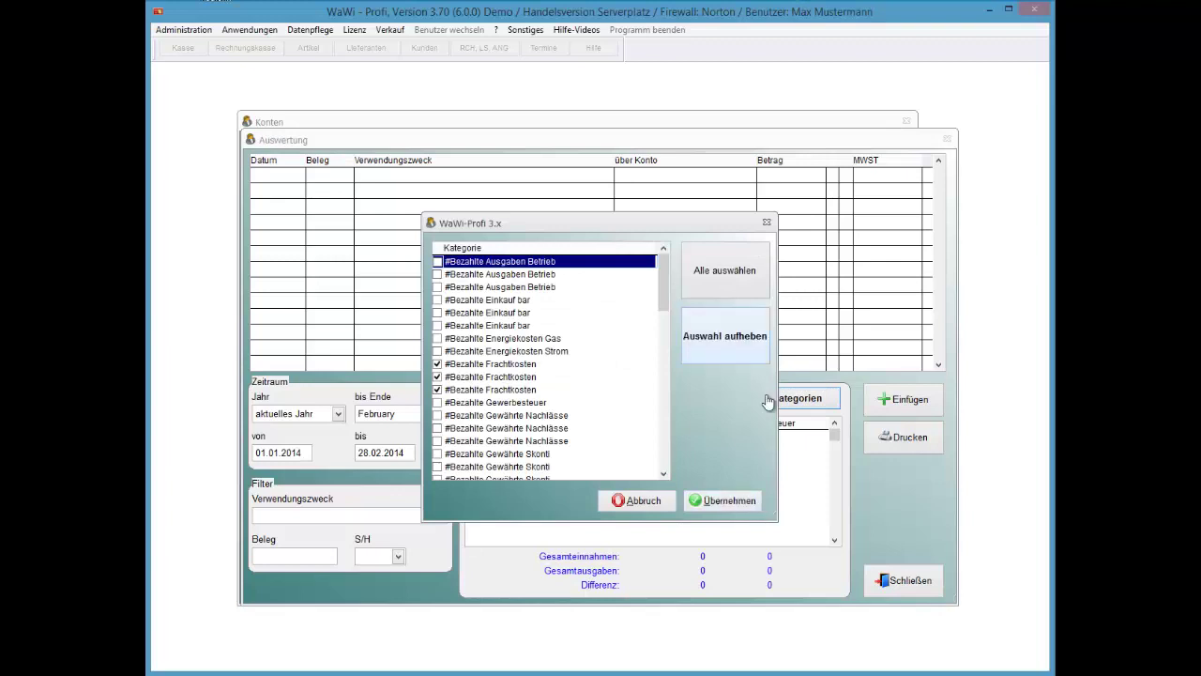
pyautogui.click(725, 335)
pyautogui.click(725, 270)
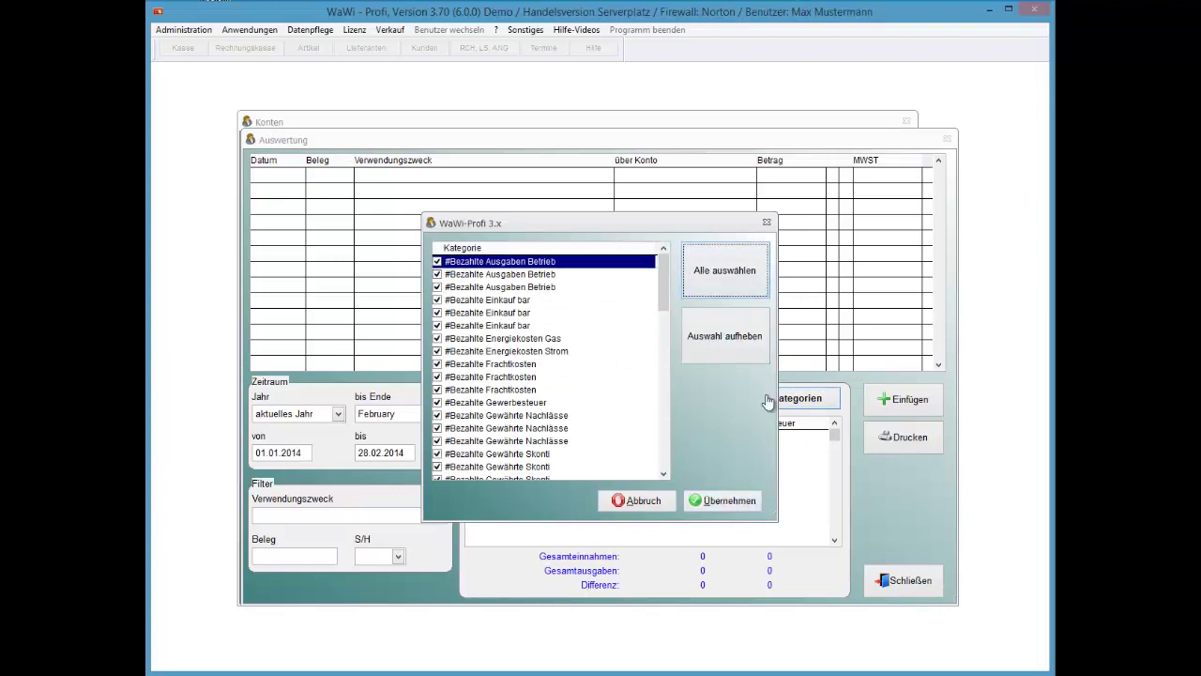
pyautogui.click(722, 500)
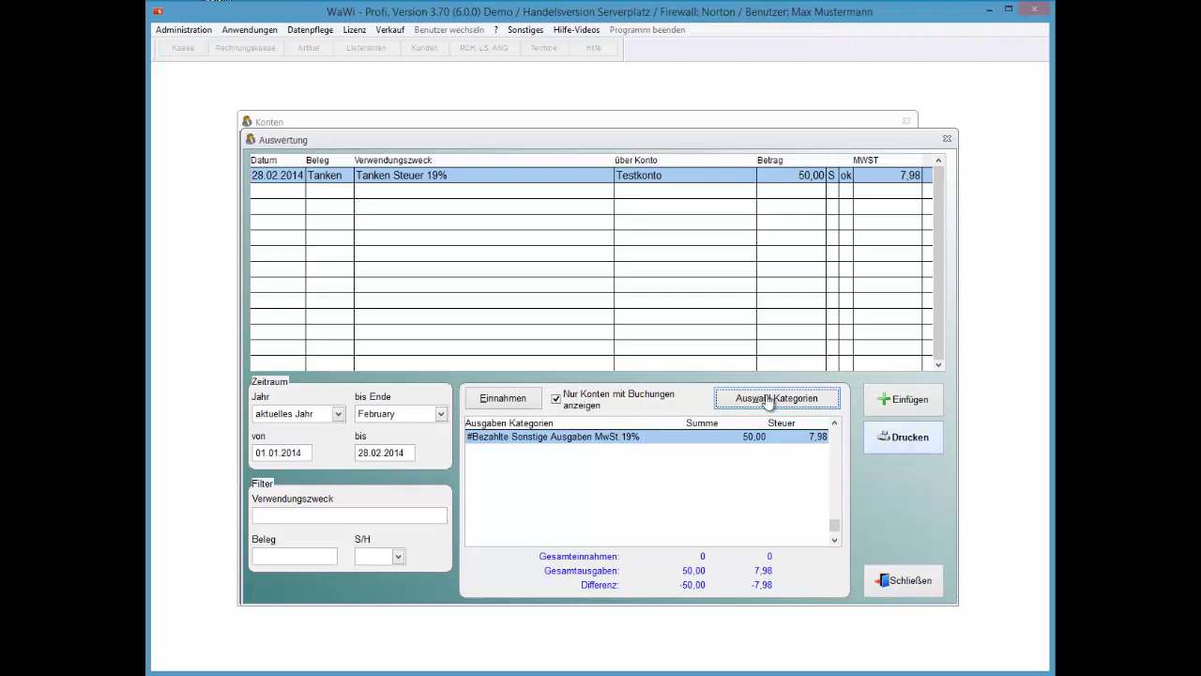
# Preview the bookings printout for all categories in landscape format with Saldo and MWST, and close the preview
pyautogui.click(903, 437)
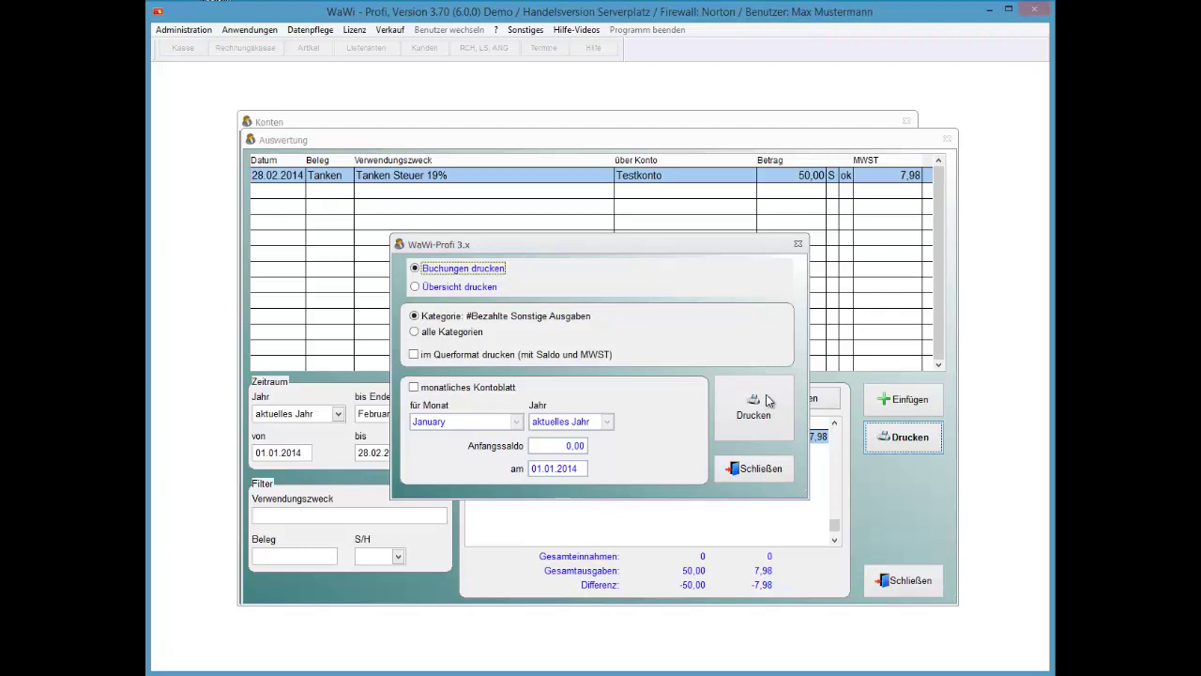
pyautogui.press('Tab')
pyautogui.press('Down')
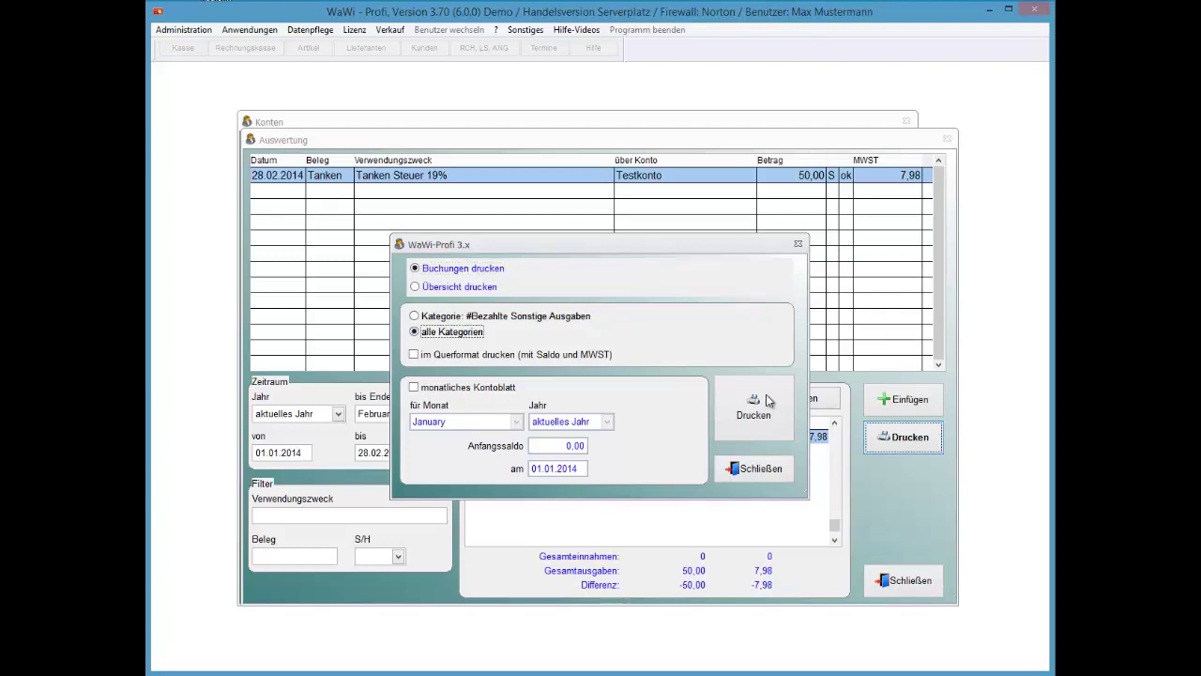
pyautogui.press('Tab')
pyautogui.press('space')
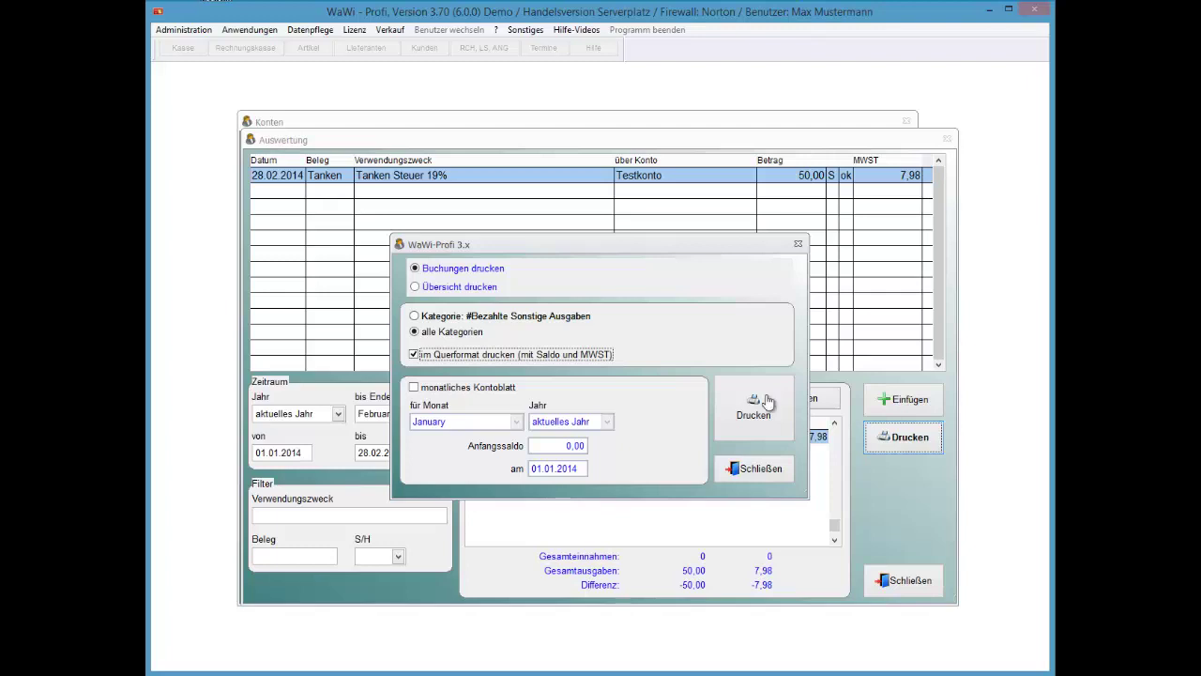
pyautogui.click(767, 401)
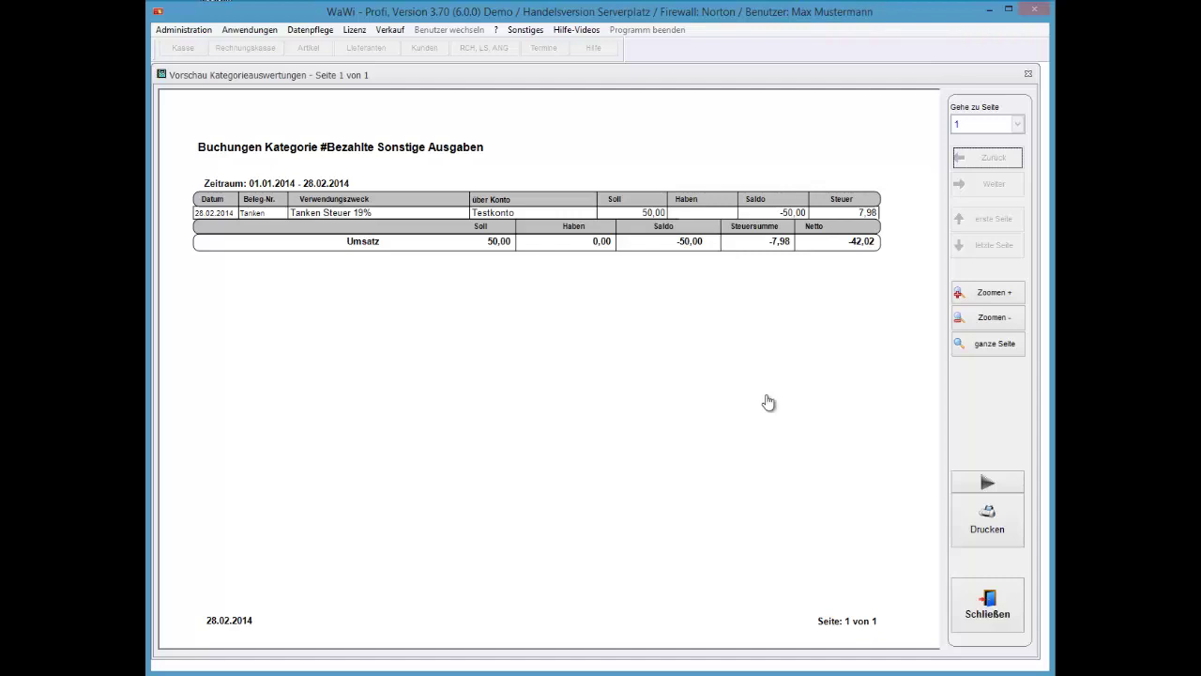
pyautogui.press('Escape')
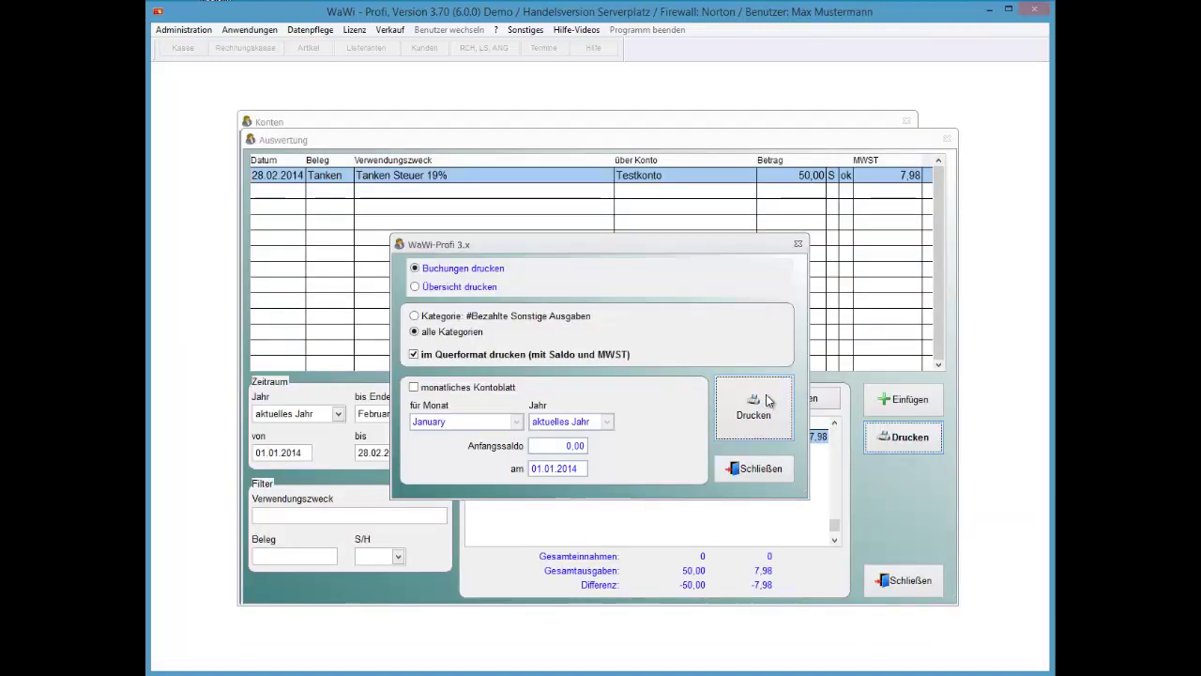
# Preview the Übersicht printout of income and expenses, check its last page and return to the accounts overview
pyautogui.press('Tab')
pyautogui.press('Tab')
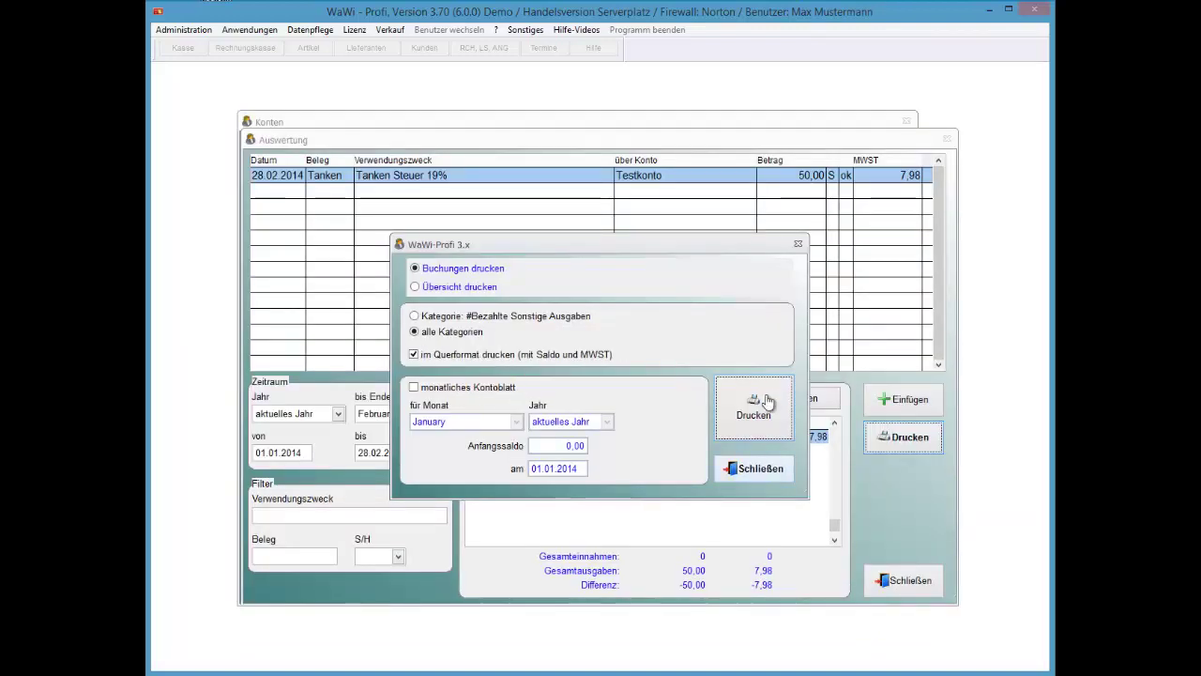
pyautogui.press('Return')
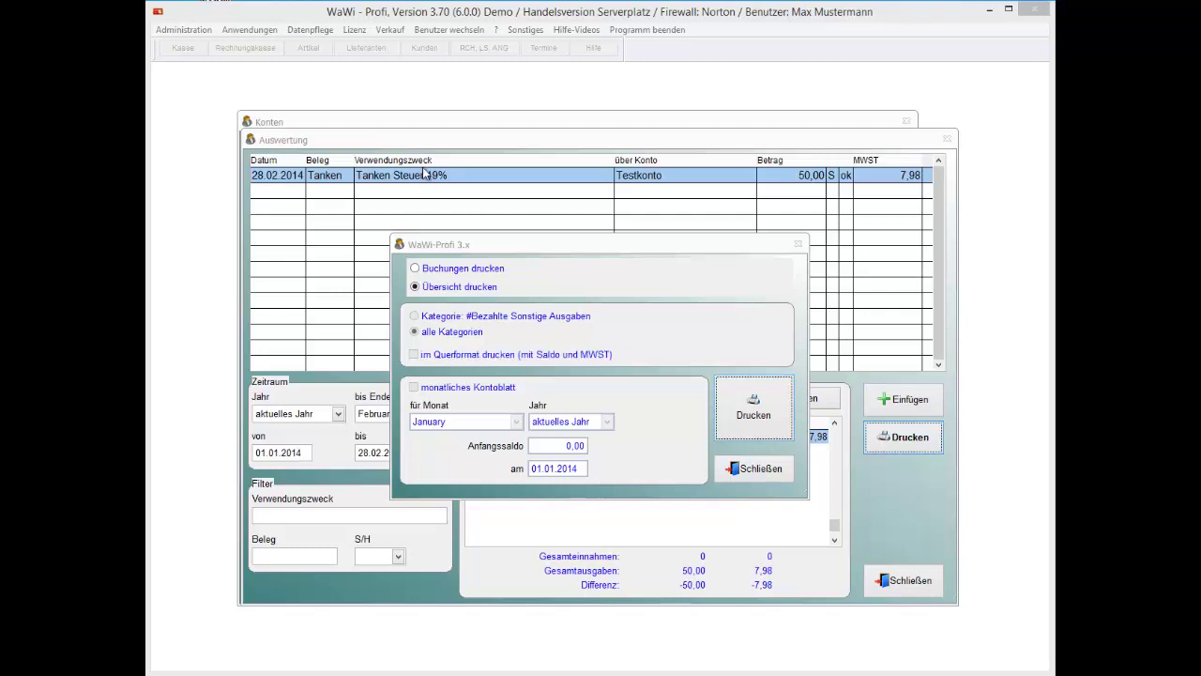
pyautogui.click(432, 272)
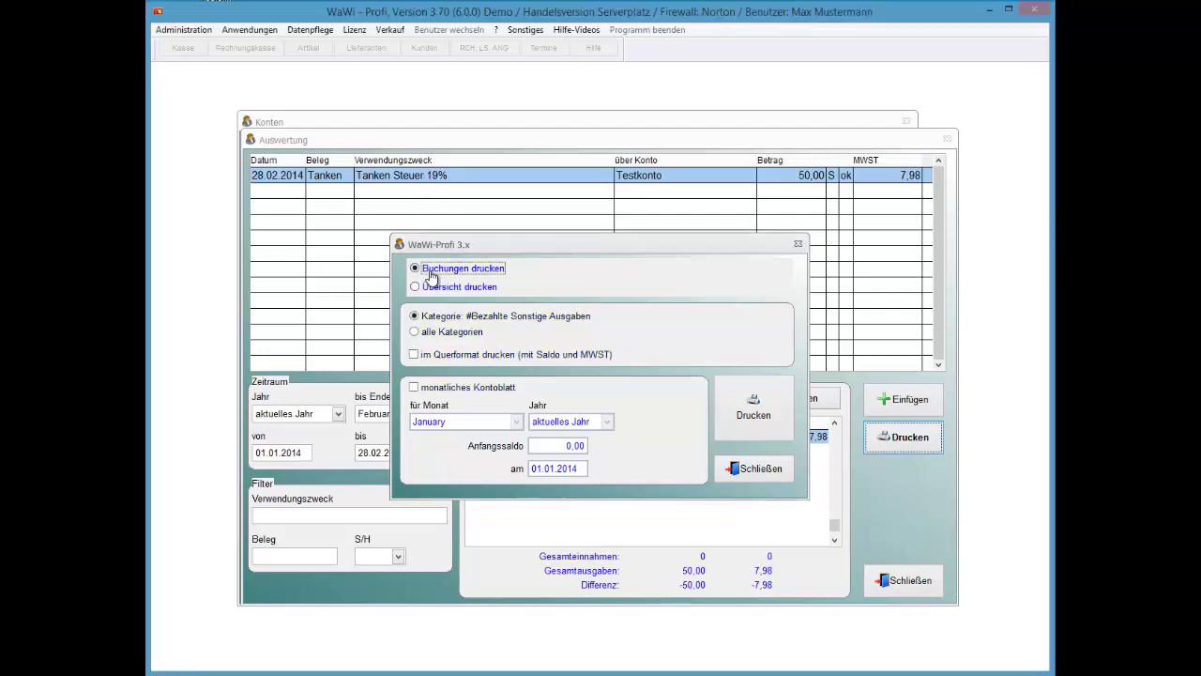
pyautogui.press('Down')
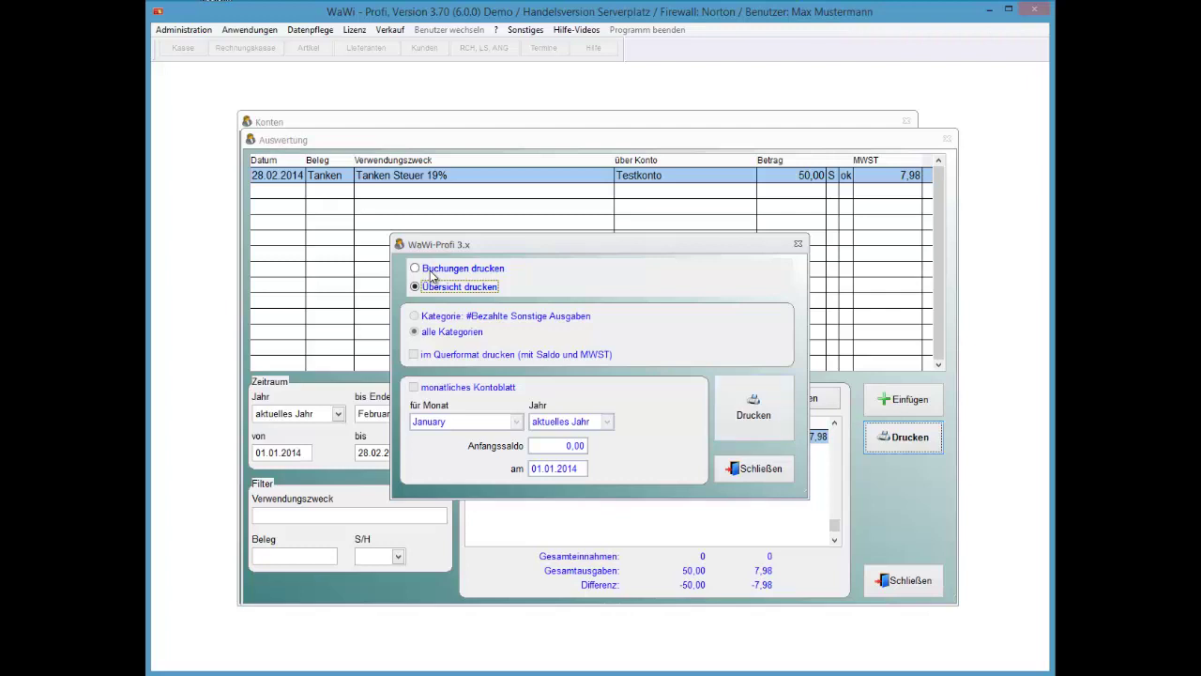
pyautogui.press('Return')
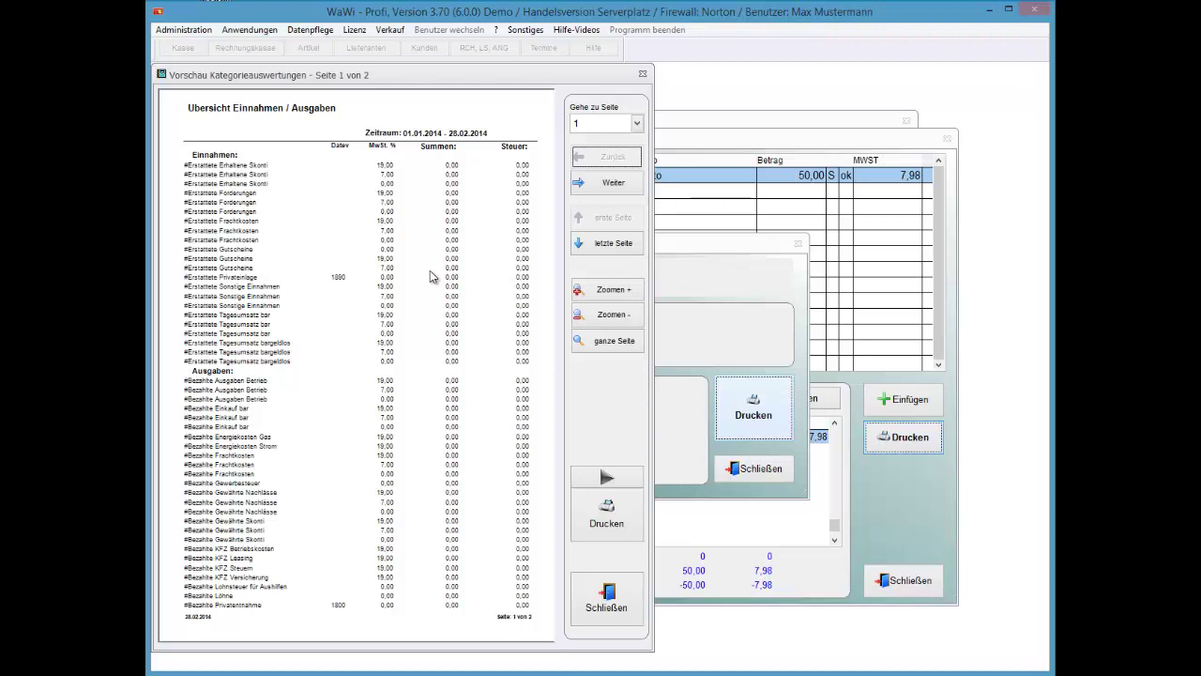
pyautogui.click(606, 243)
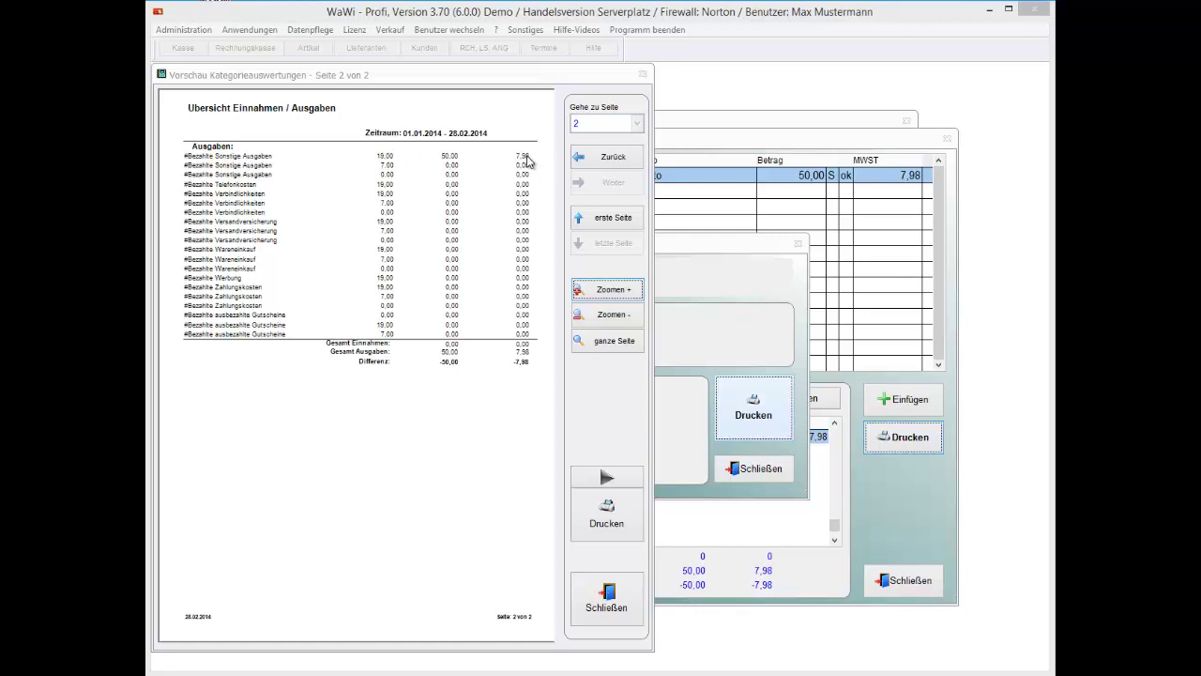
pyautogui.click(612, 611)
pyautogui.press('Escape')
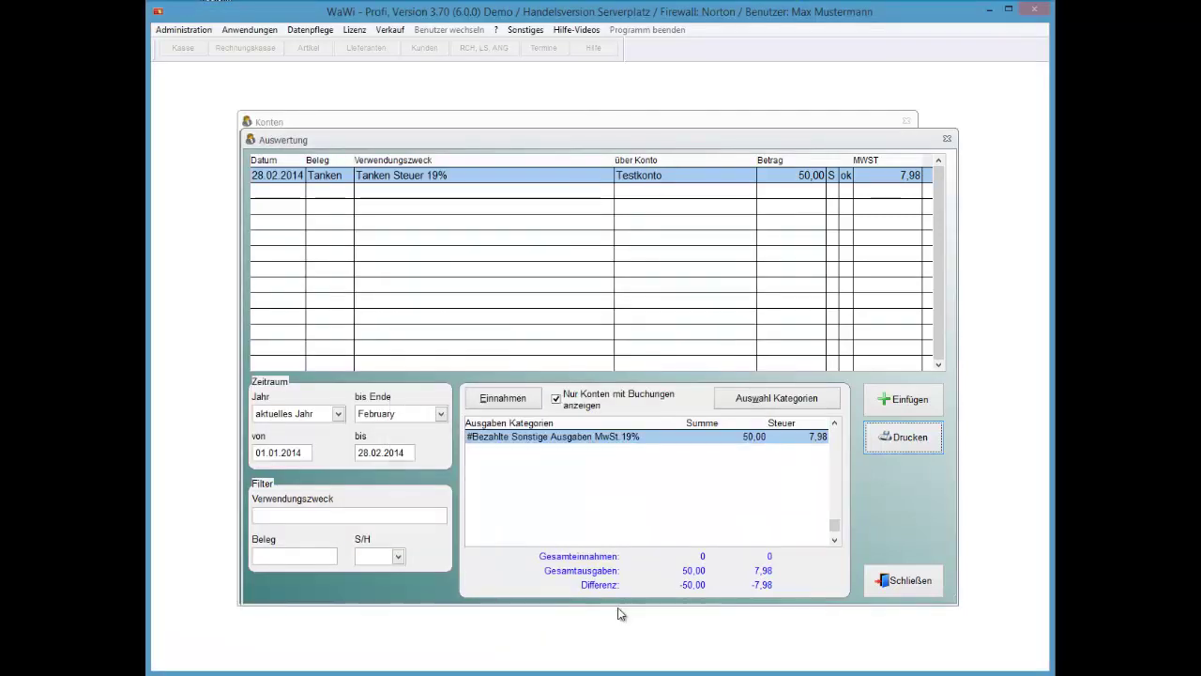
pyautogui.press('Escape')
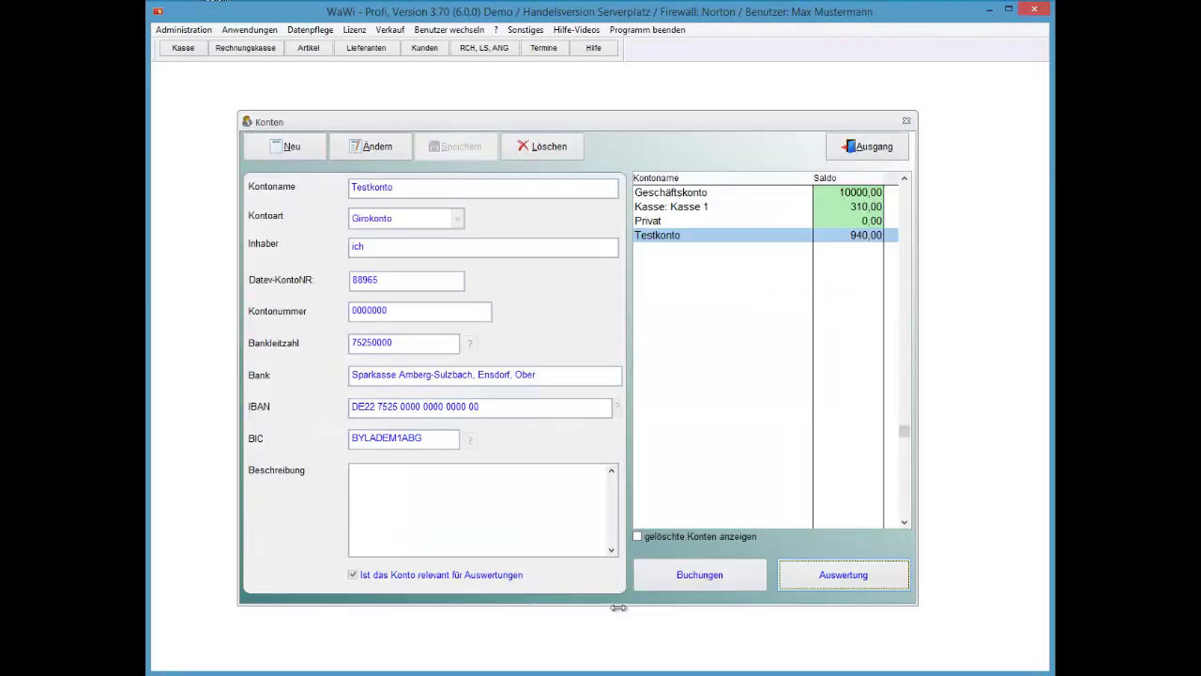